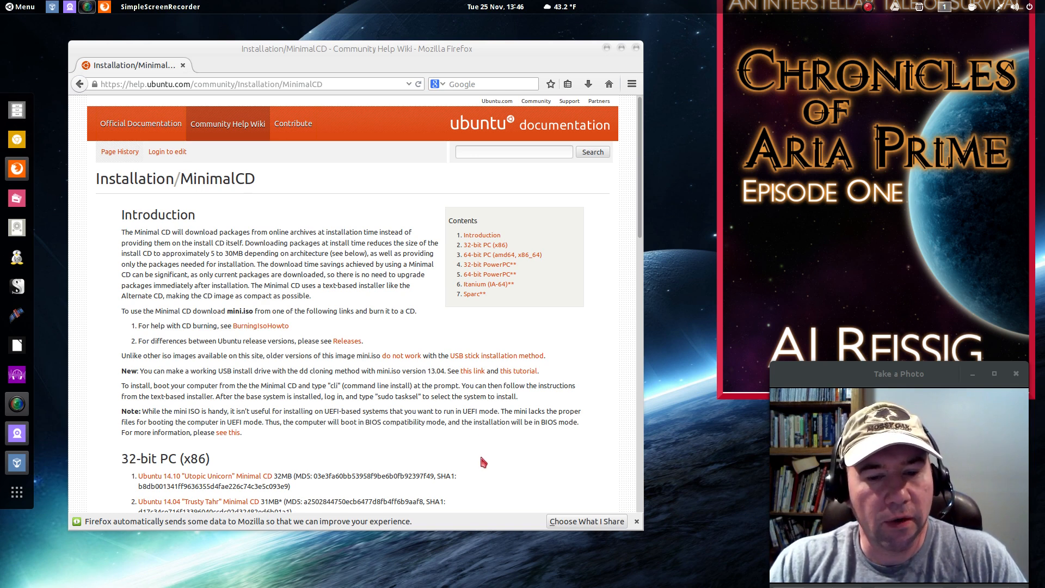
Boot the Ubuntu Minimal VM from mini.iso to the boot menu offering Install and Help.
scroll(467, 438, "down", 5)
scroll(245, 272, "up", 5)
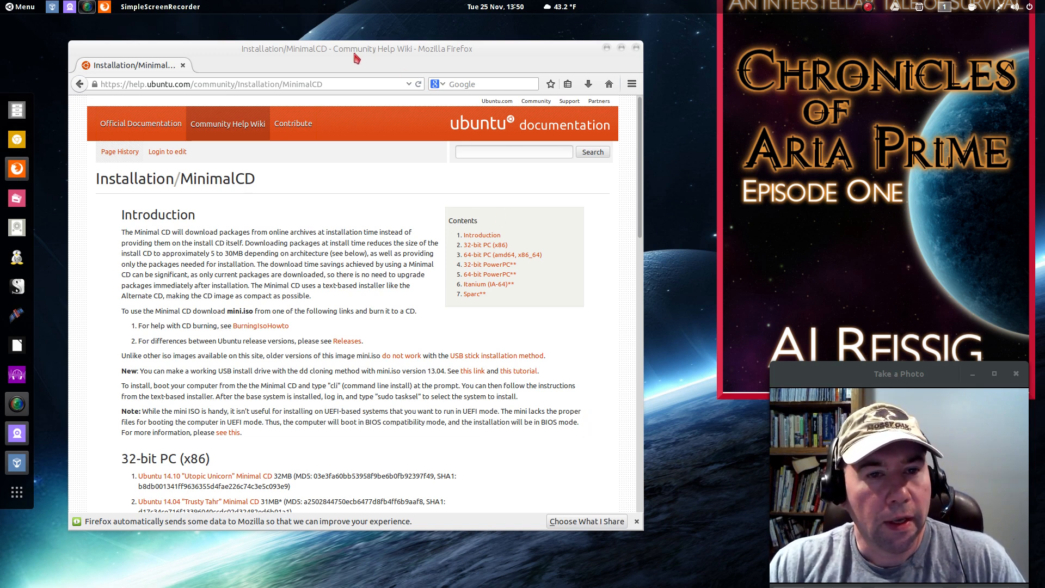
left_click_drag(365, 54, 365, 60)
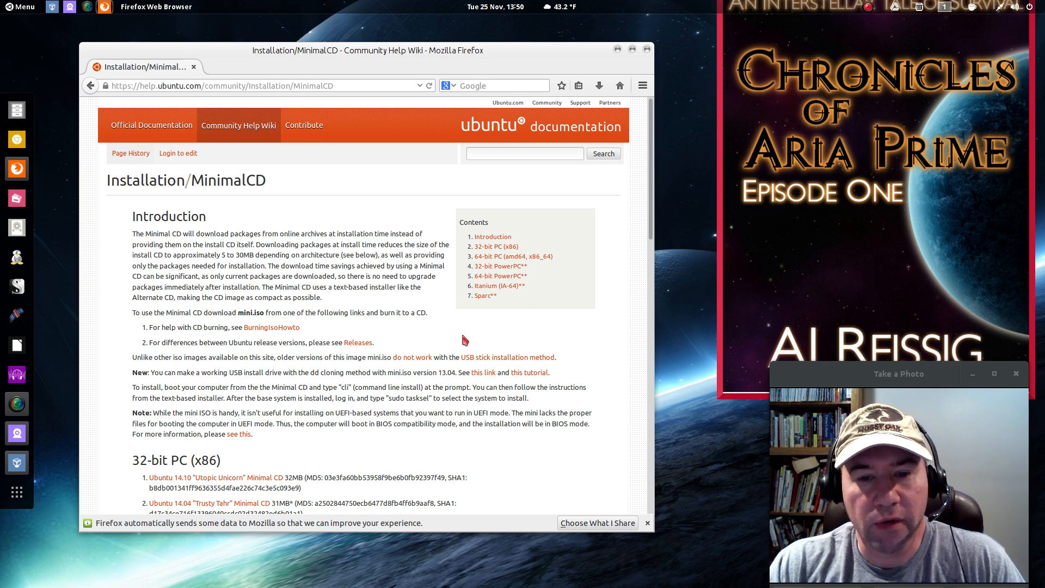
scroll(500, 424, "down", 10)
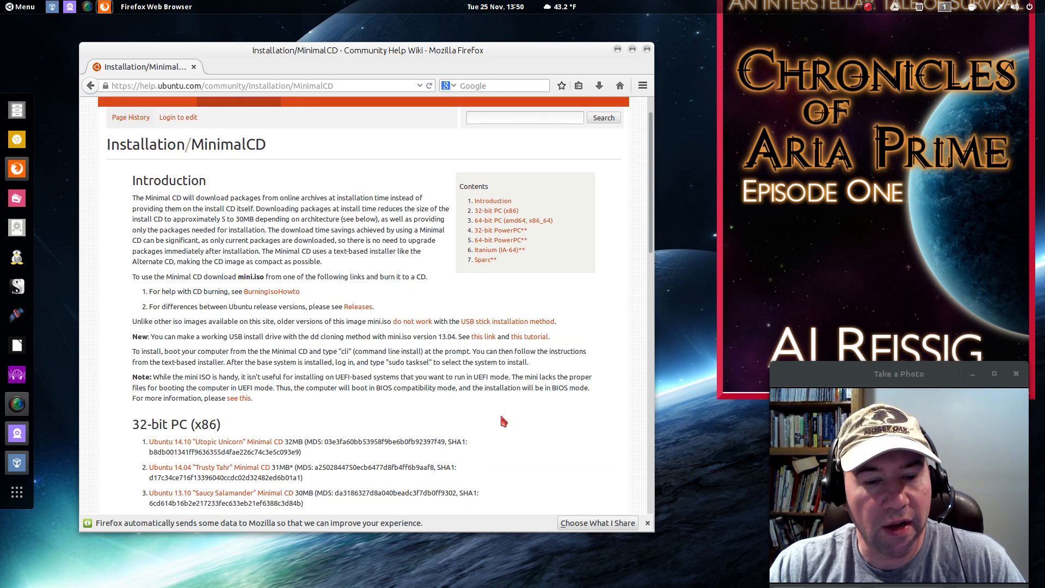
scroll(502, 421, "down", 4)
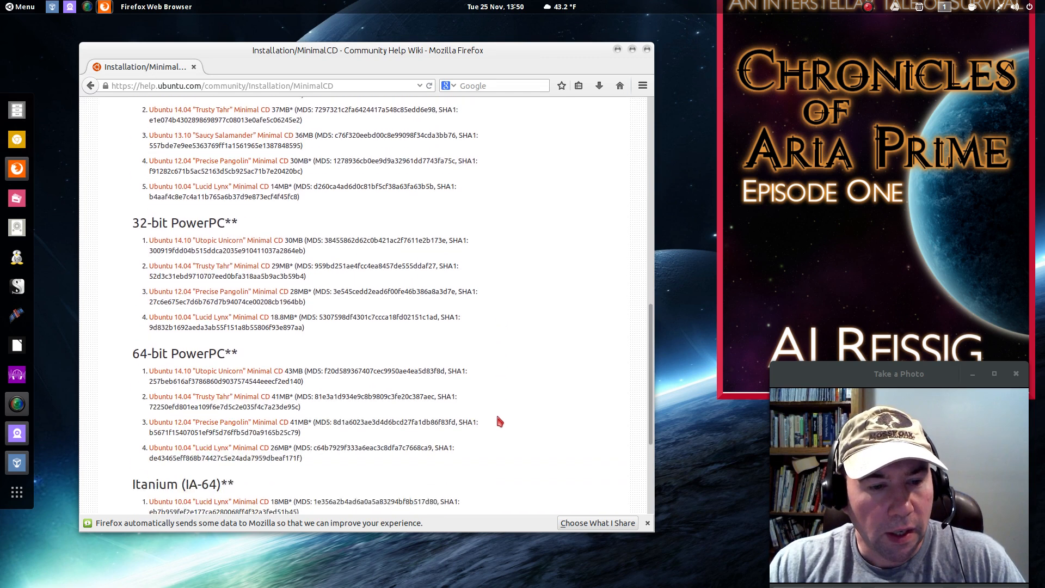
scroll(495, 415, "up", 4)
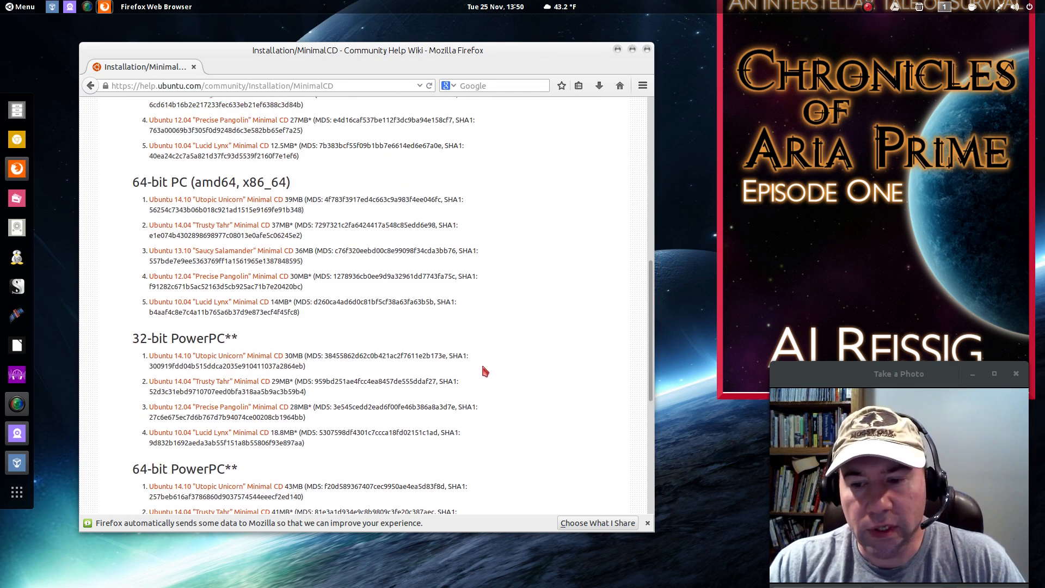
scroll(484, 366, "up", 5)
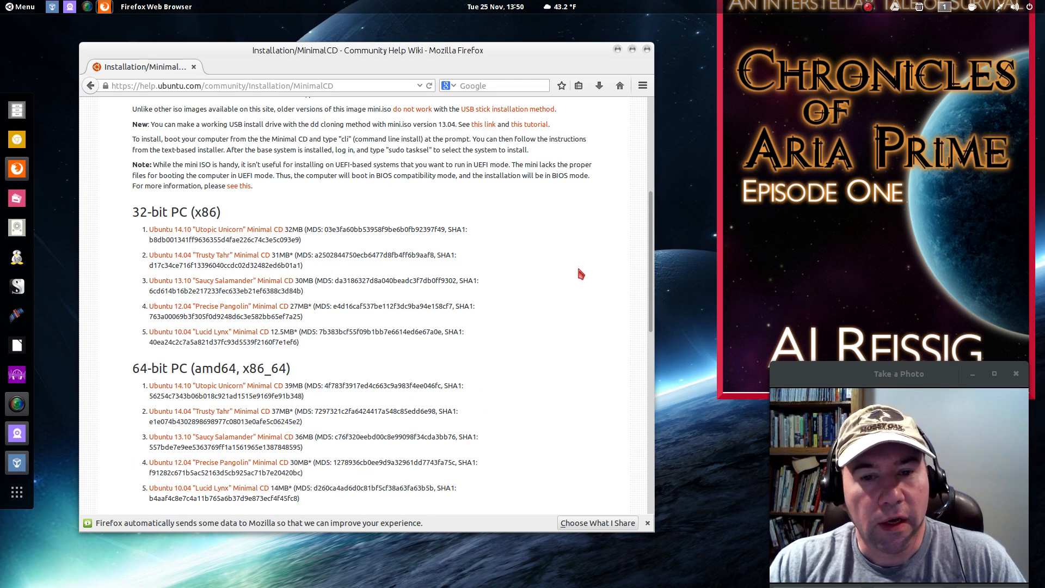
scroll(575, 278, "up", 6)
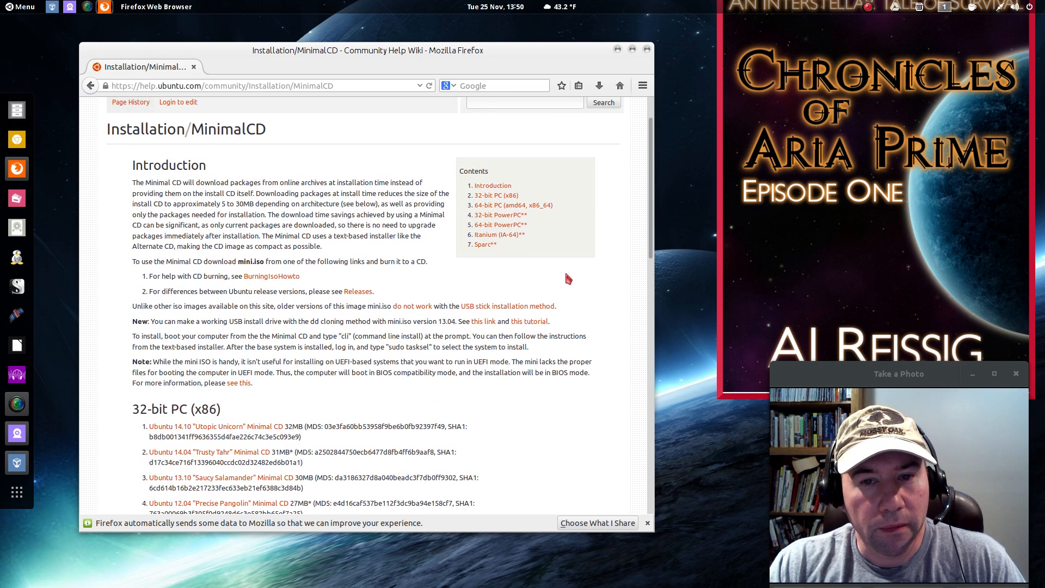
scroll(551, 320, "down", 8)
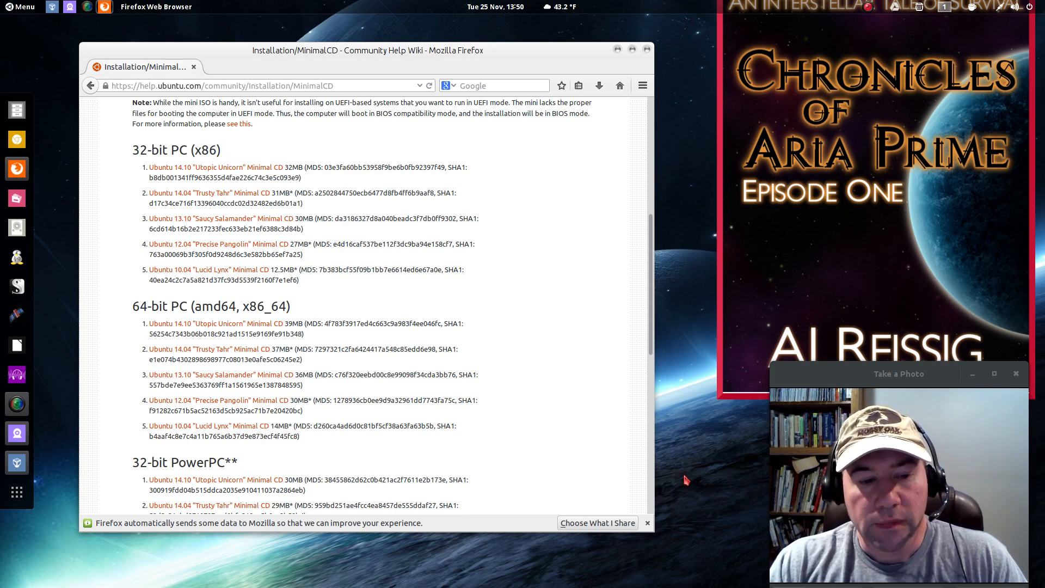
scroll(596, 429, "down", 3)
scroll(595, 431, "up", 10)
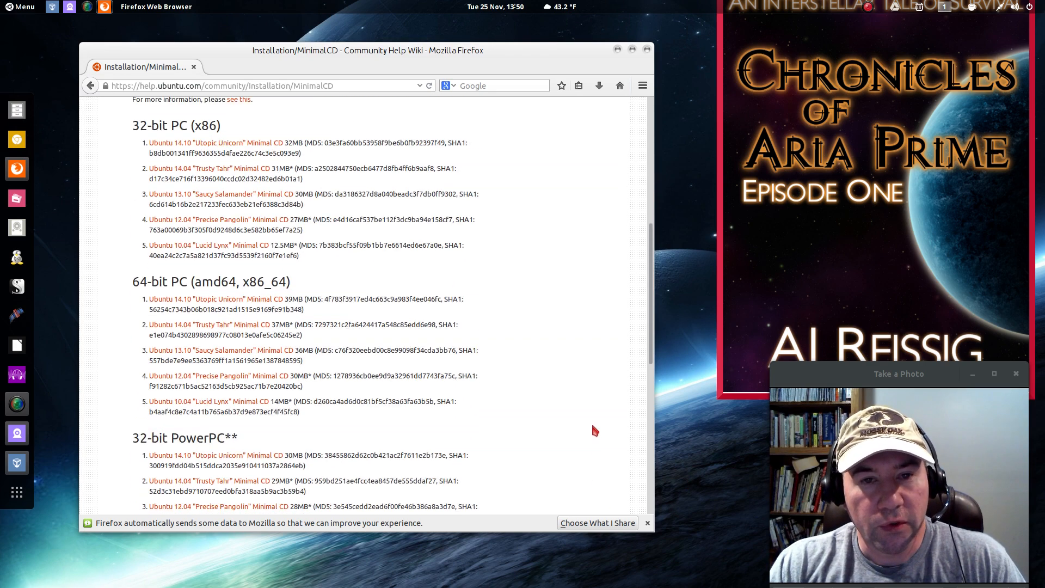
scroll(595, 430, "up", 1)
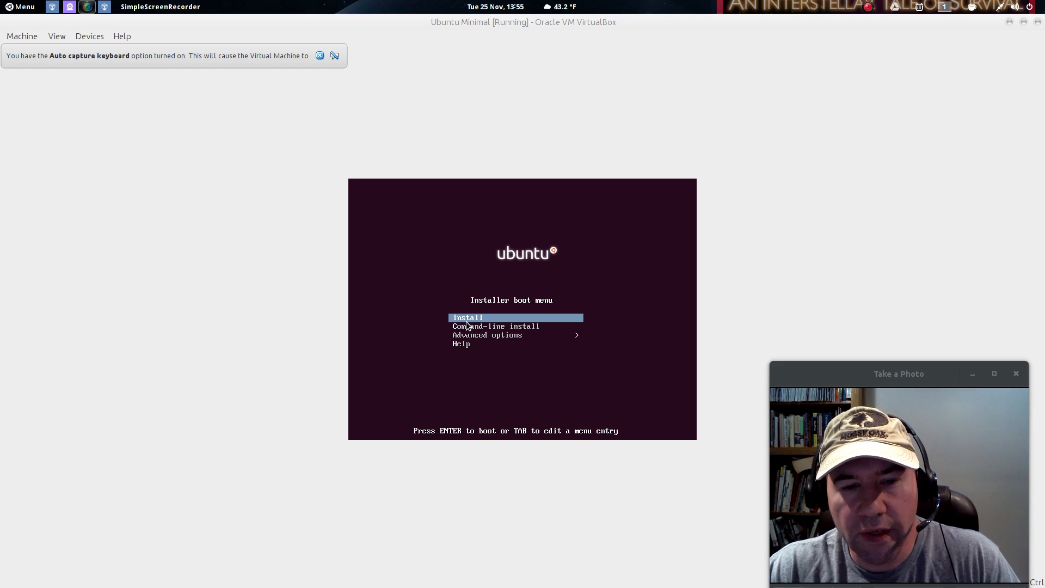
Dismiss the auto-capture notice and accept English language with United States location.
left_click(320, 56)
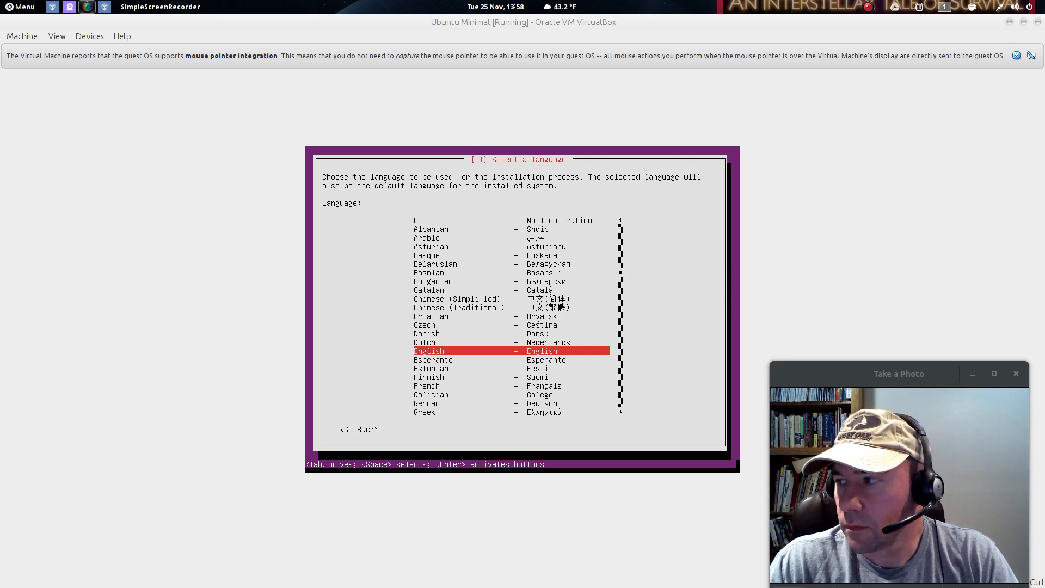
key("Return")
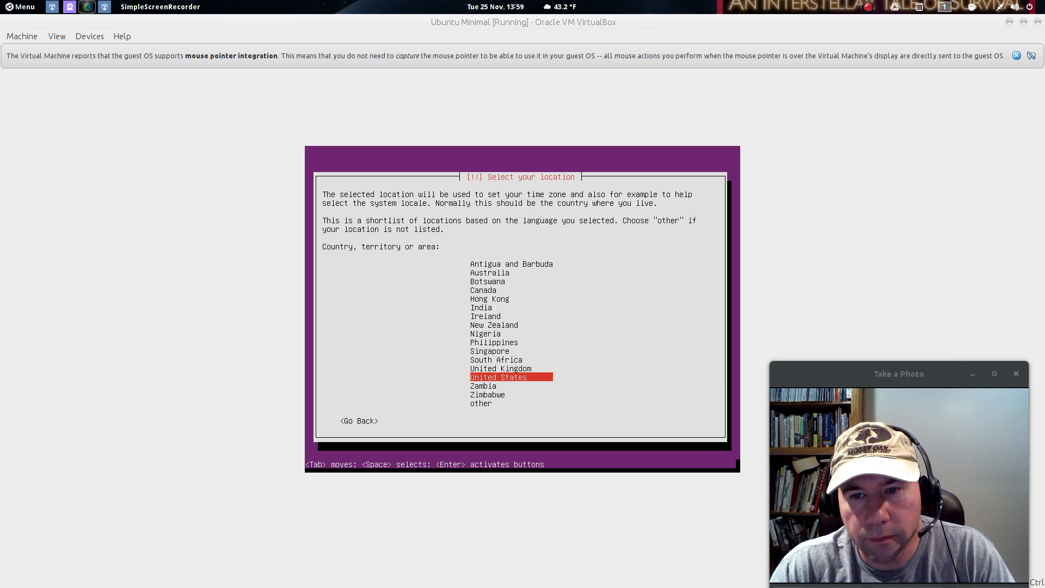
key("alt+Tab")
key("Return")
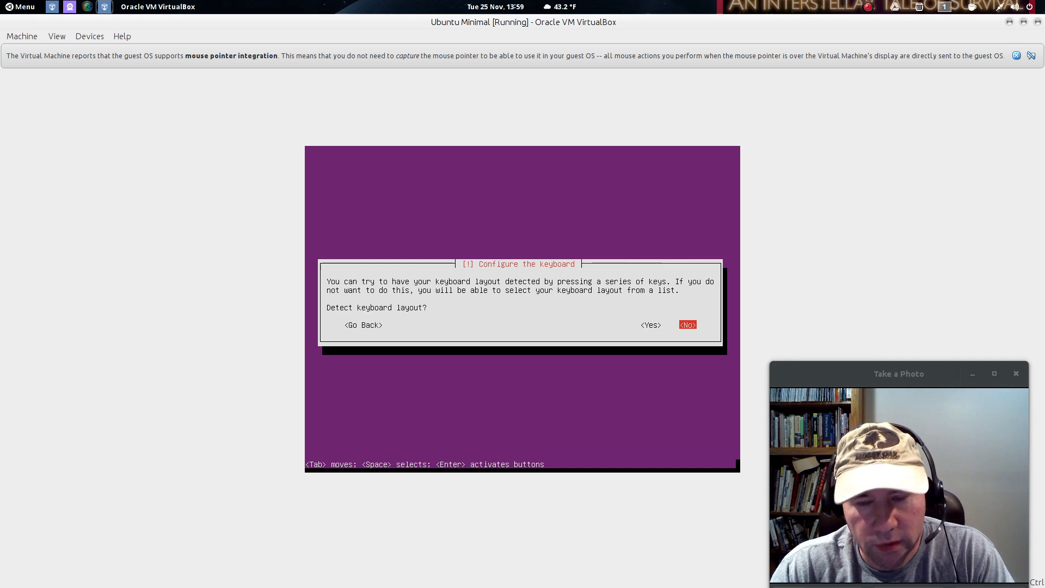
Skip keyboard detection and choose the English (US) keyboard layout.
key("Return")
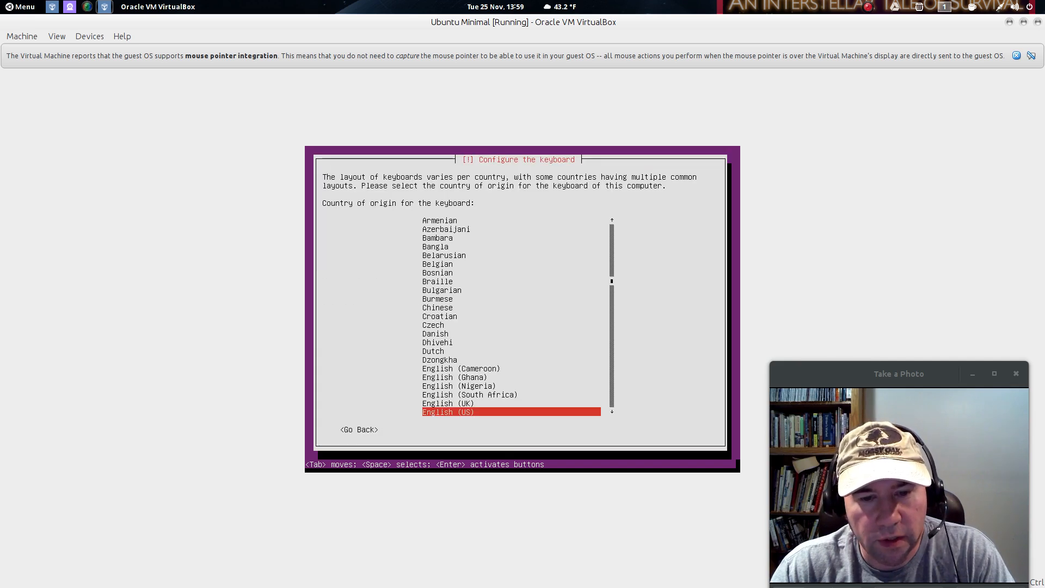
key("Return")
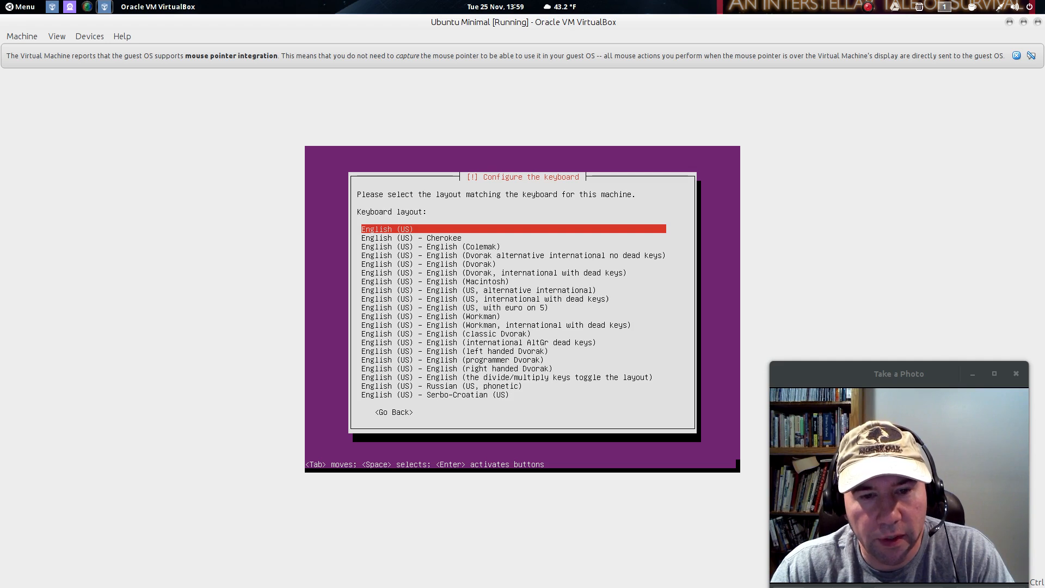
key("Return")
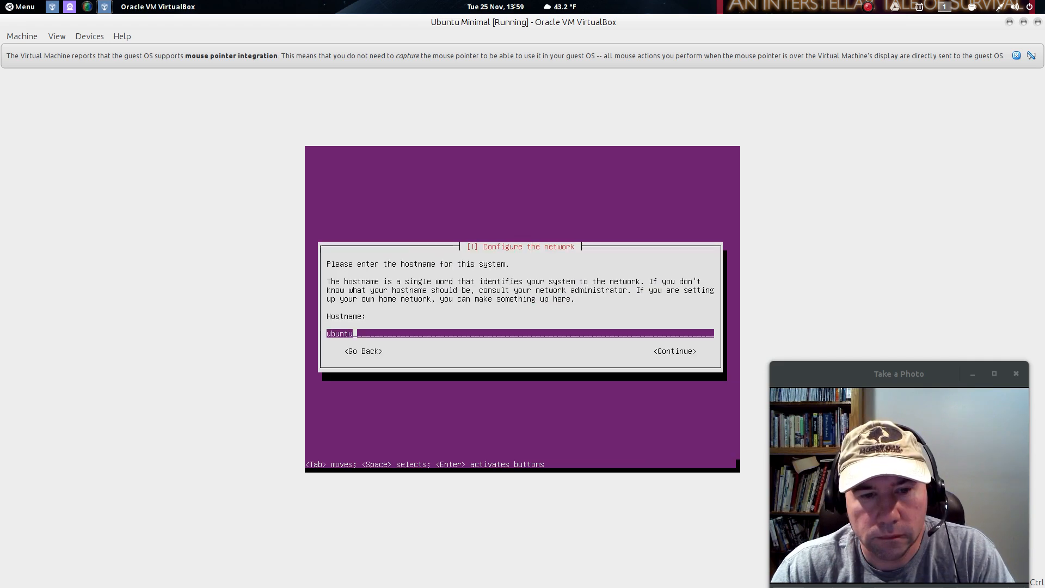
Set the hostname to 'minimal'.
key("BackSpace")
key("BackSpace")
key("BackSpace")
key("BackSpace")
key("BackSpace")
key("BackSpace")
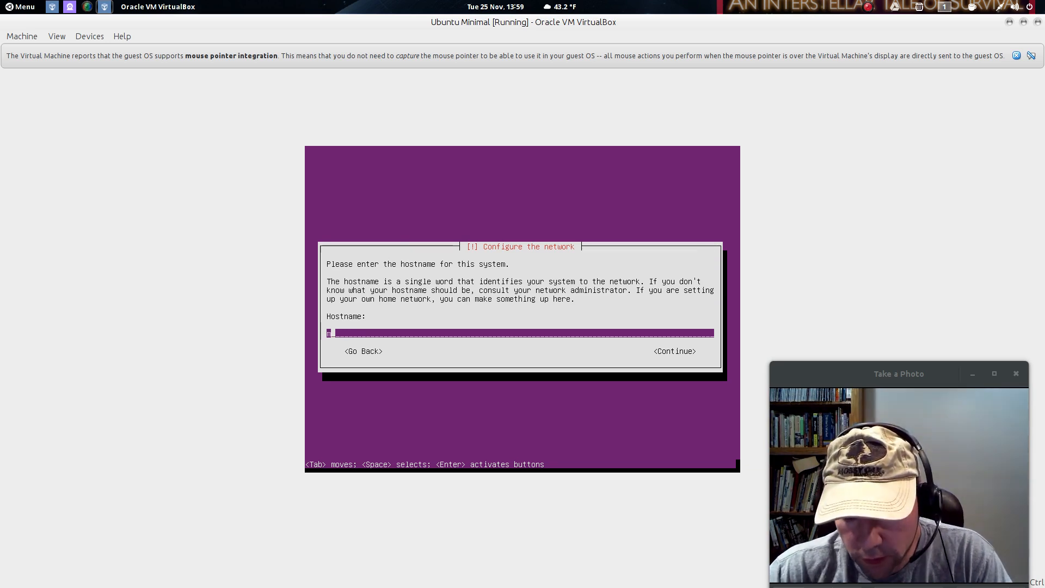
type("minimal")
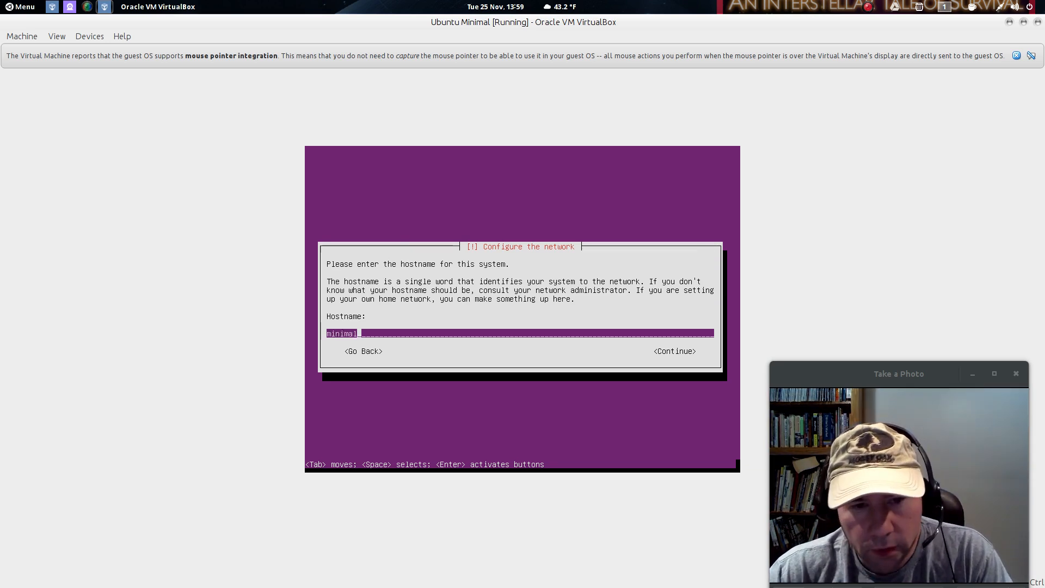
key("Tab")
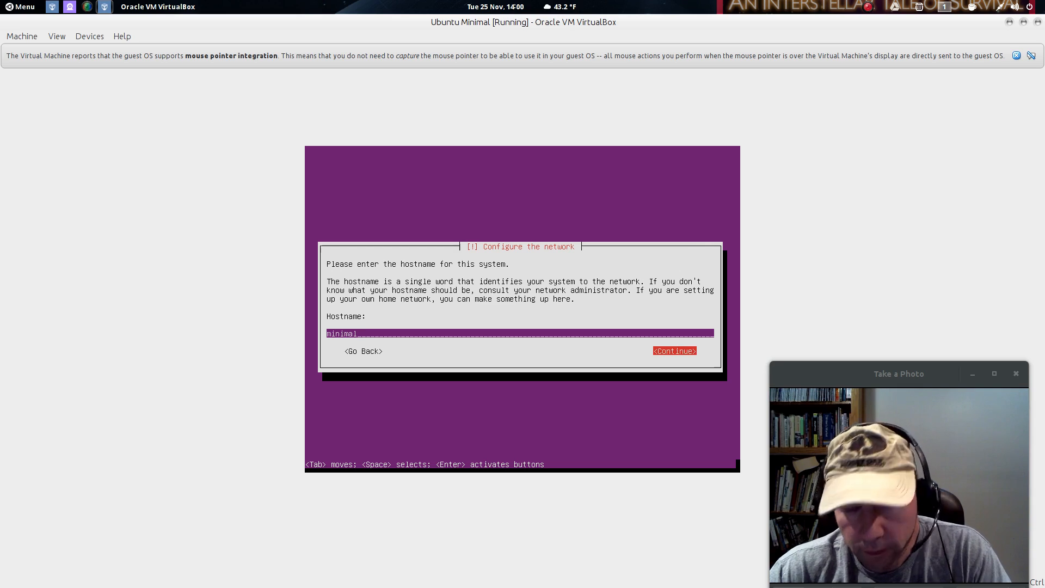
key("Return")
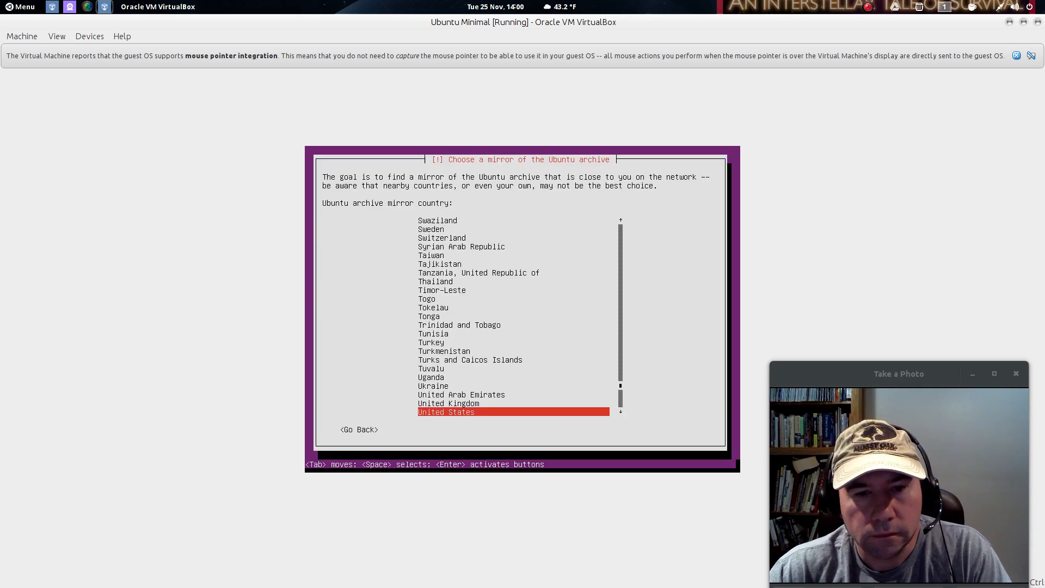
Accept the United States us.archive.ubuntu.com mirror with no HTTP proxy.
key("Return")
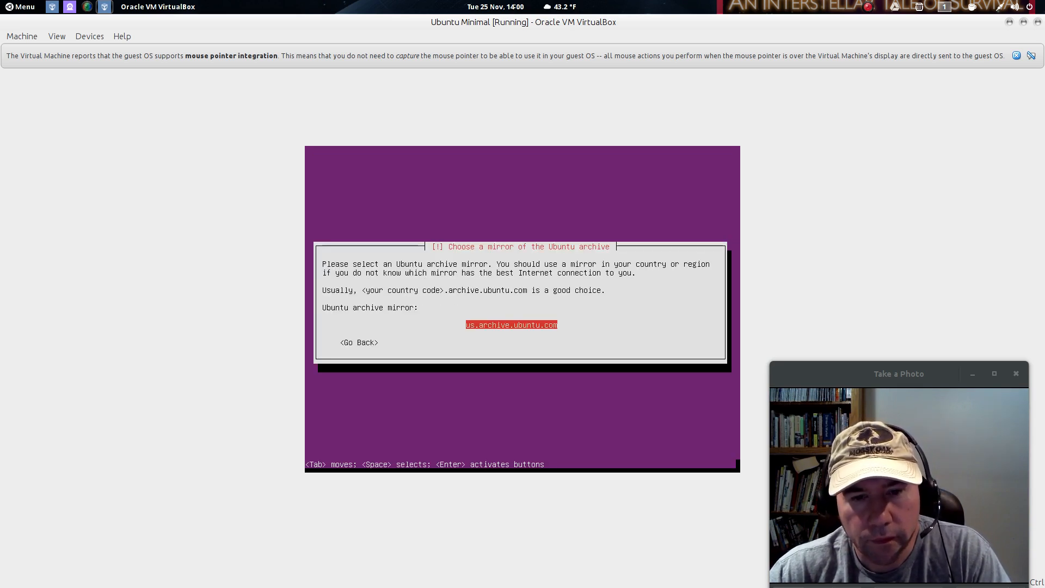
key("Return")
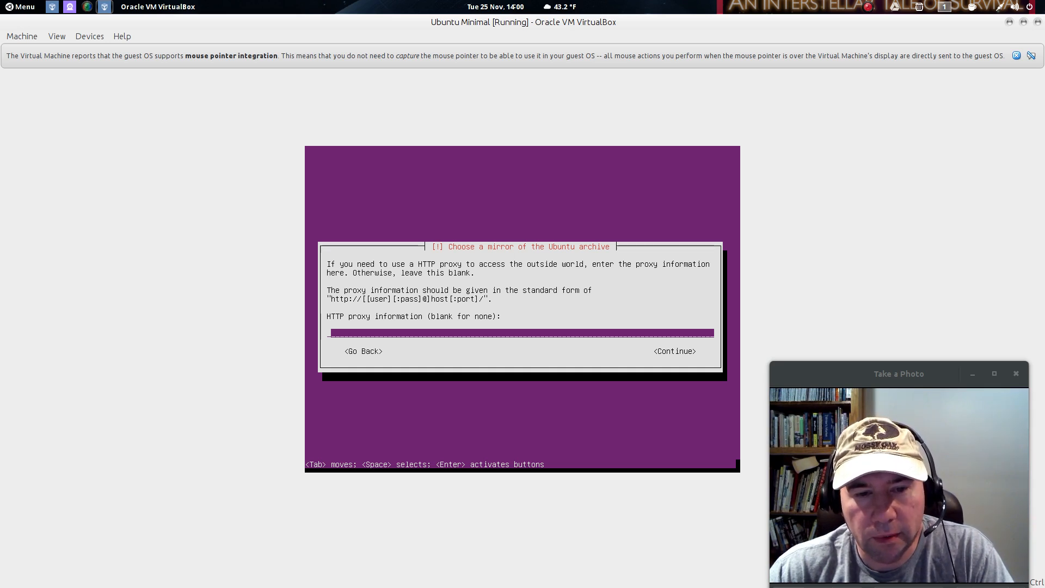
key("Tab")
key("Return")
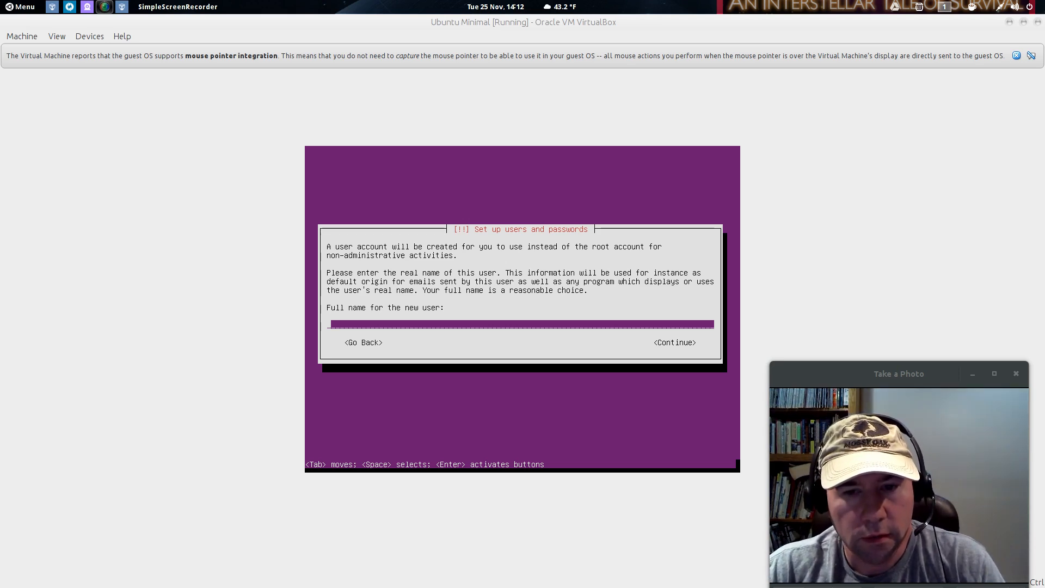
Enter the new user's full name and accept the suggested username.
key("alt+Tab")
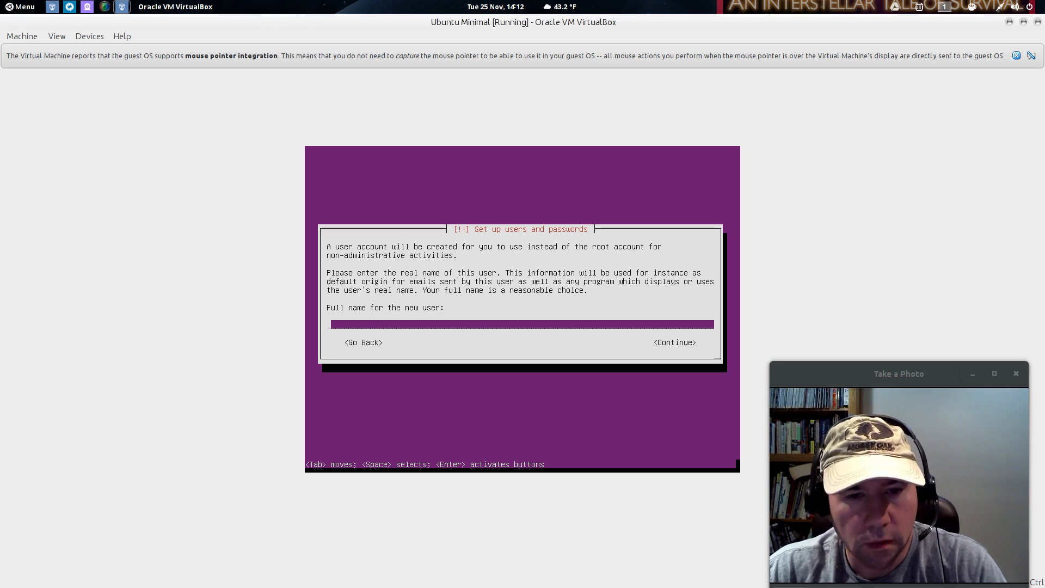
type("Alex ")
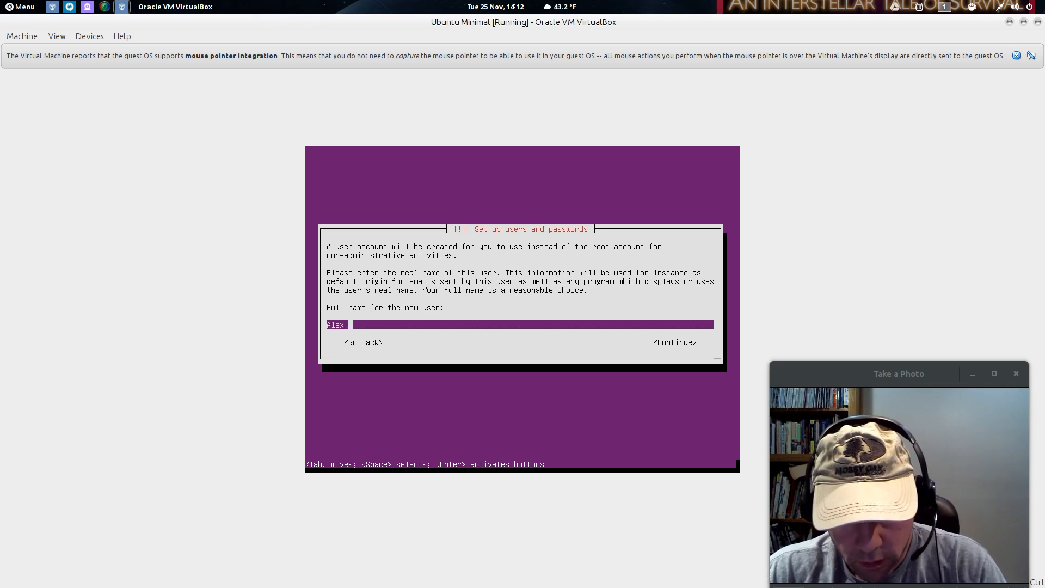
type("Reissig")
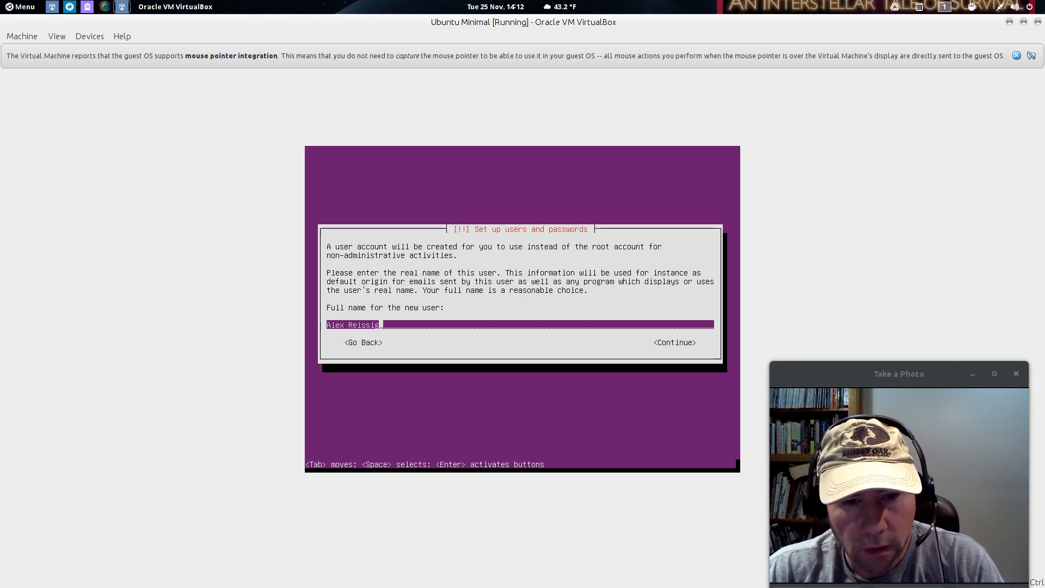
key("Tab")
key("Return")
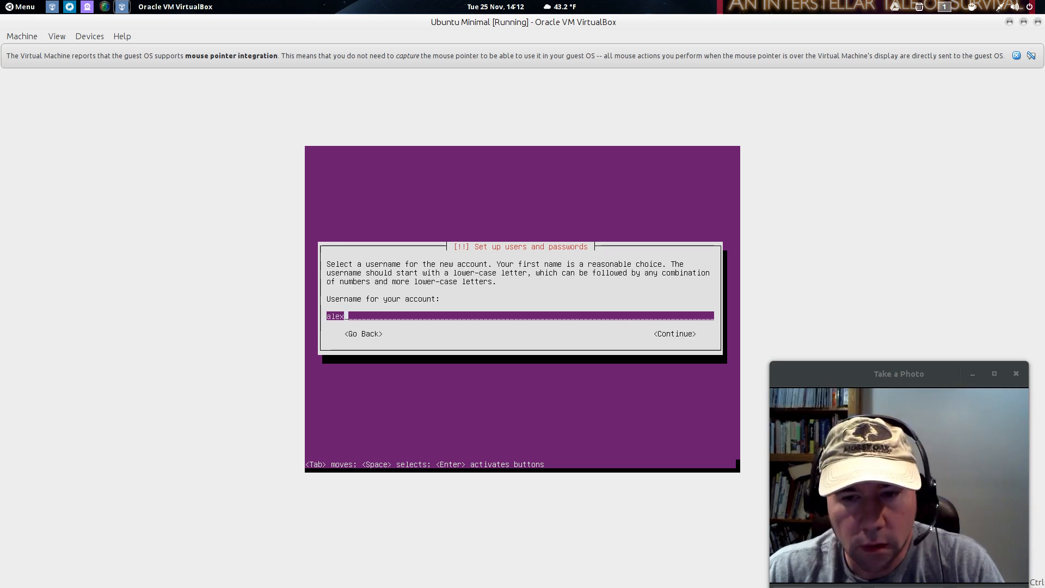
key("Return")
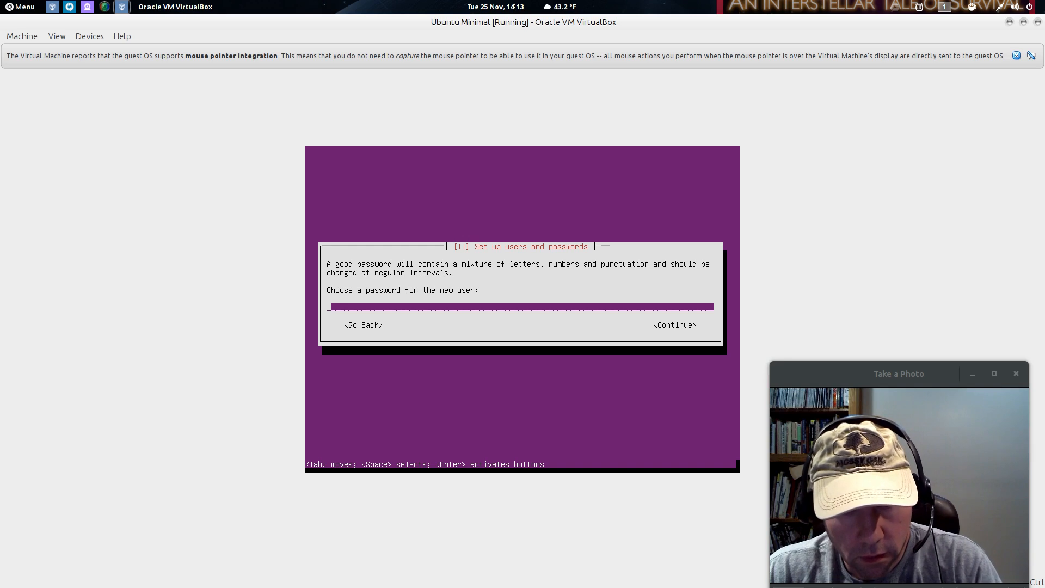
Set and confirm a short password, accept it as weak, and decline home encryption.
type("******")
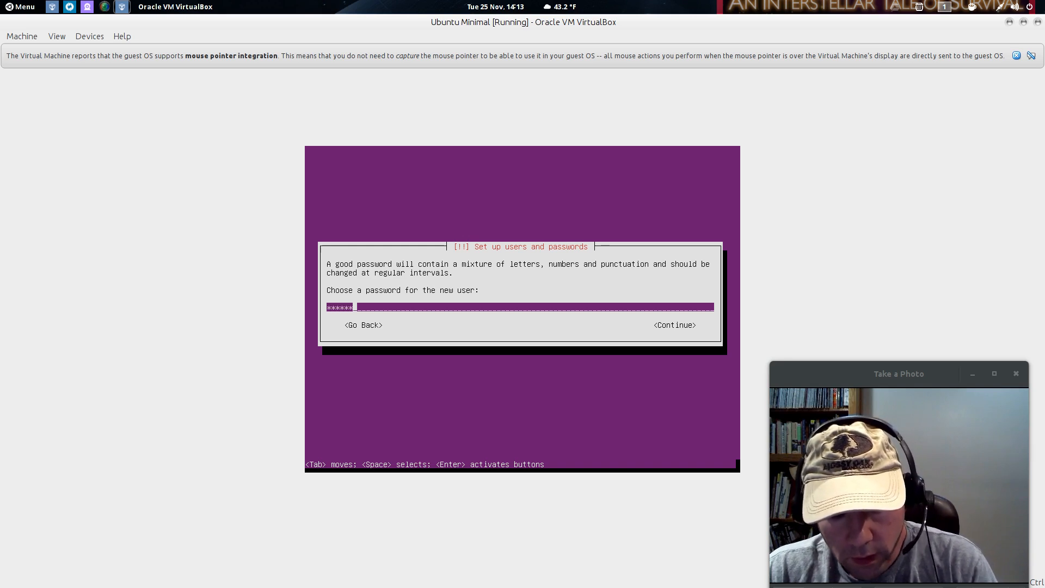
key("Return")
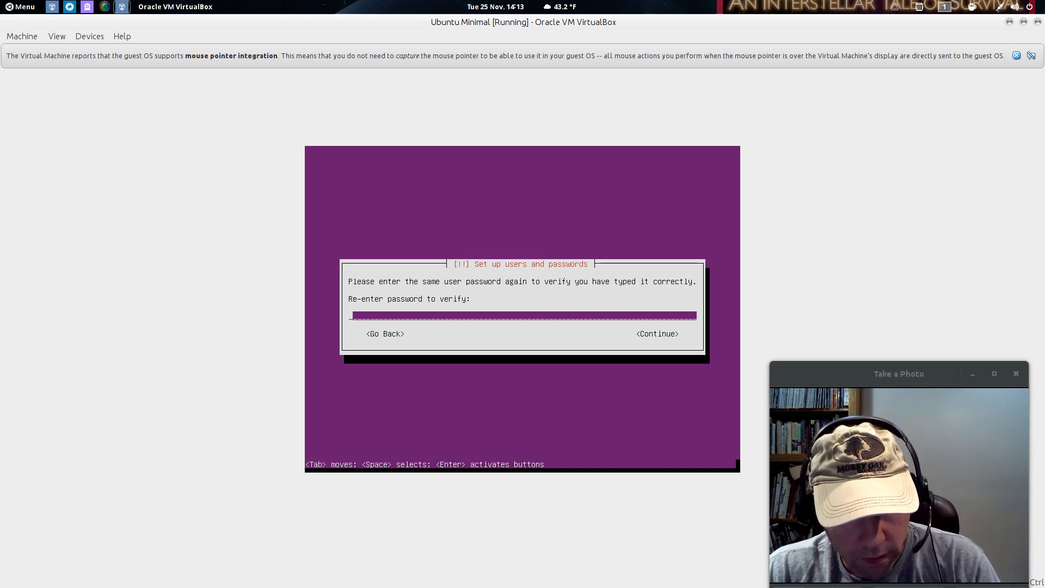
type("******")
key("Return")
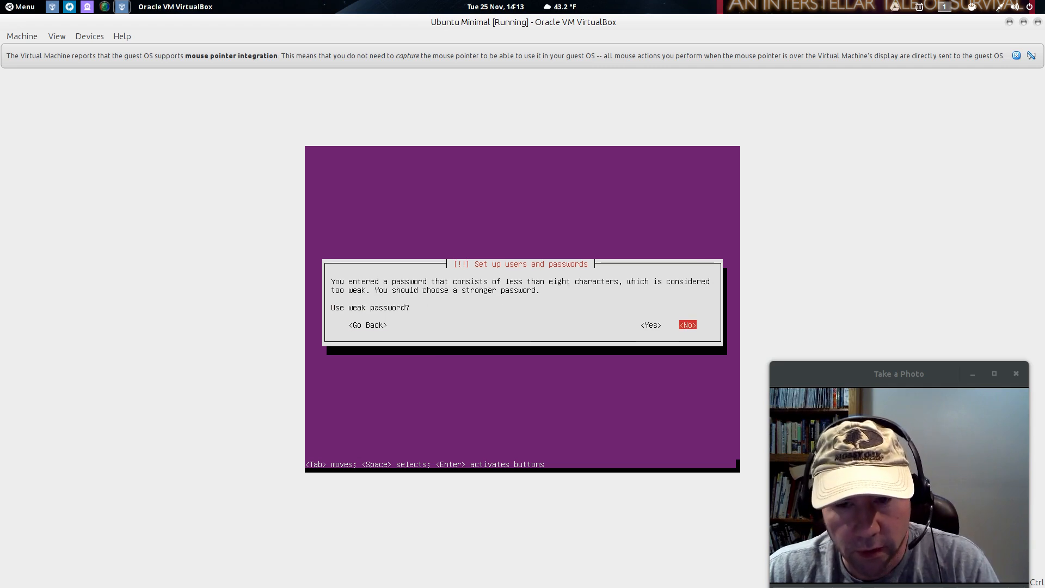
key("Tab")
key("Tab")
key("Return")
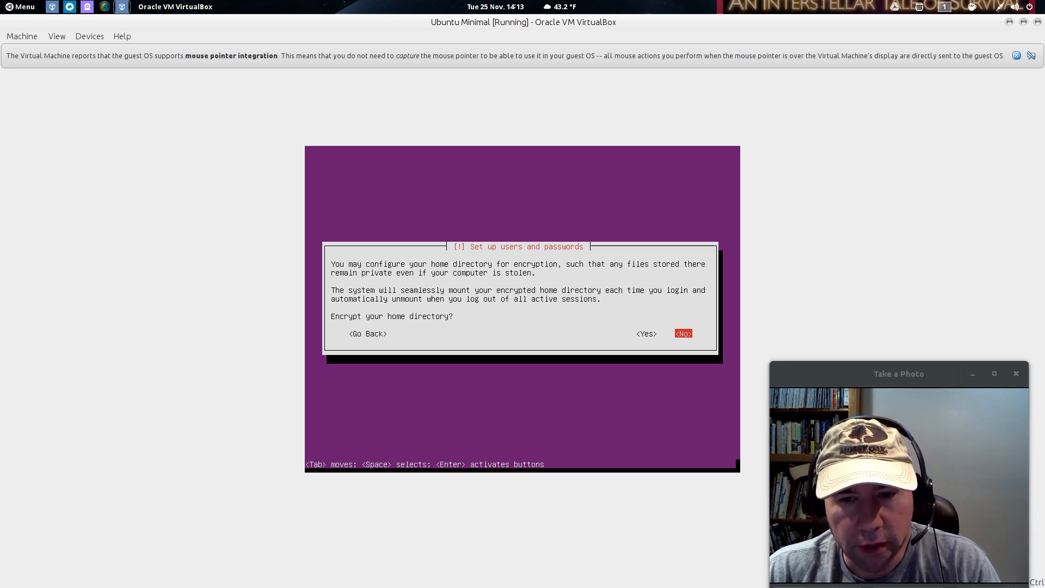
key("Return")
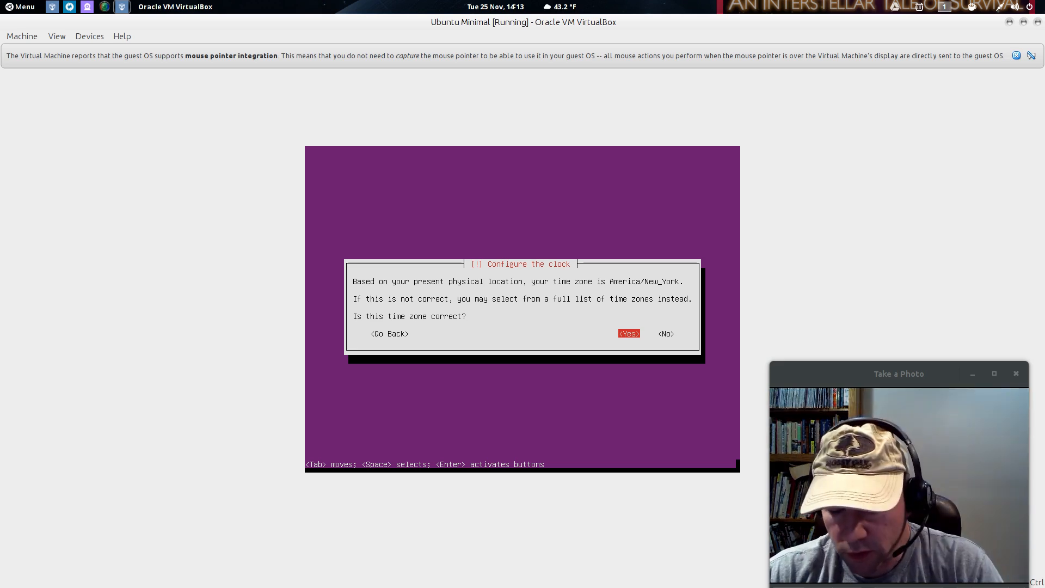
Confirm America/New_York as the detected time zone.
key("Return")
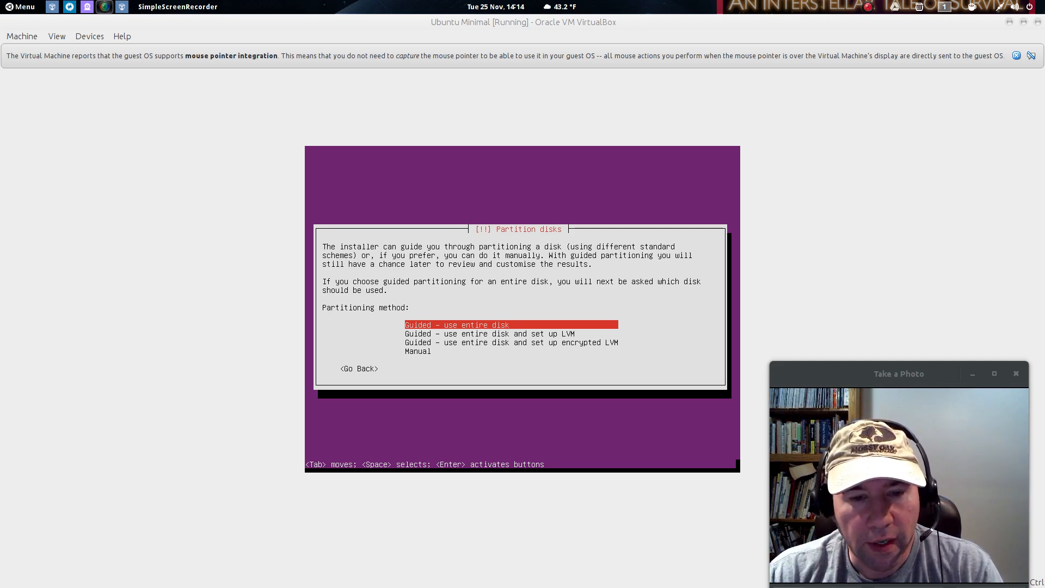
Use guided partitioning on the entire SCSI3 (sda) disk and write the changes.
left_click(654, 280)
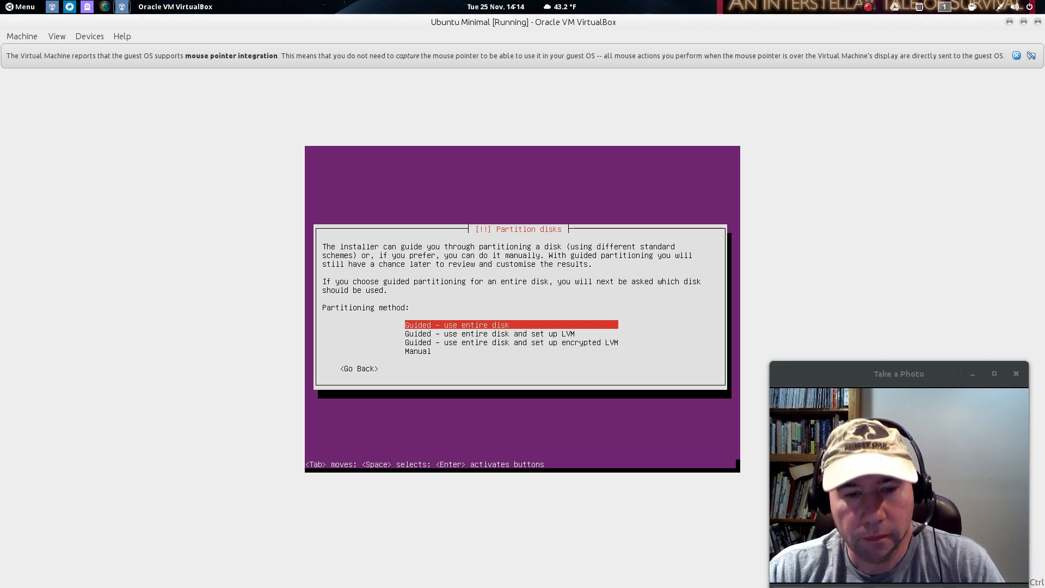
key("Down")
key("Down")
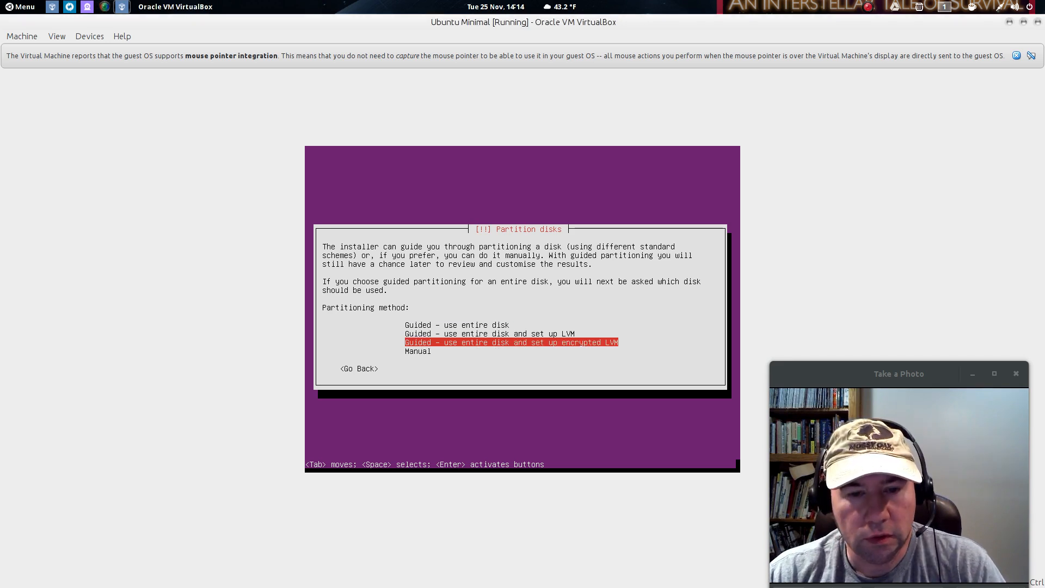
key("Down")
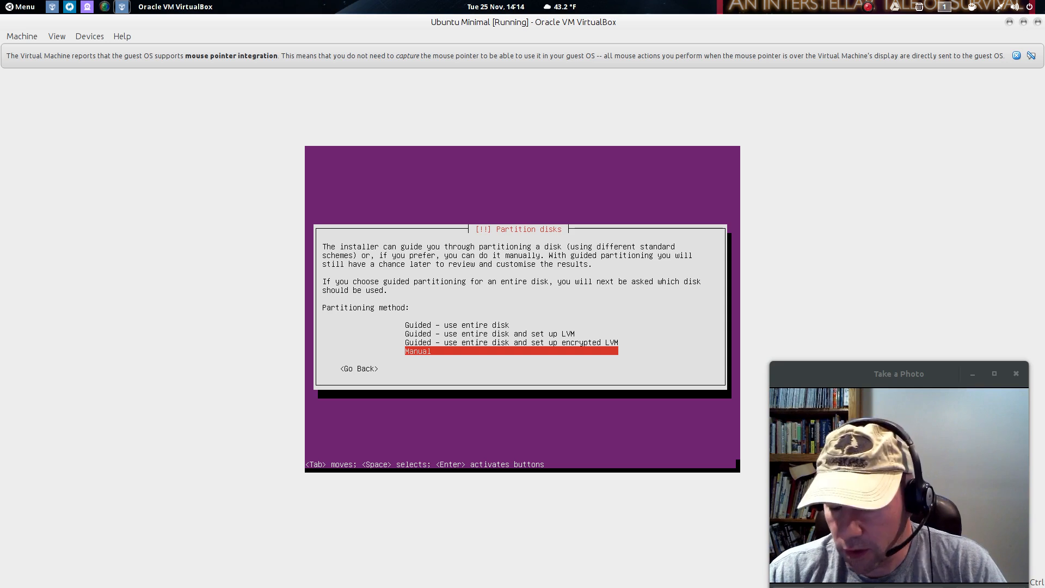
key("Up")
key("Up")
key("Up")
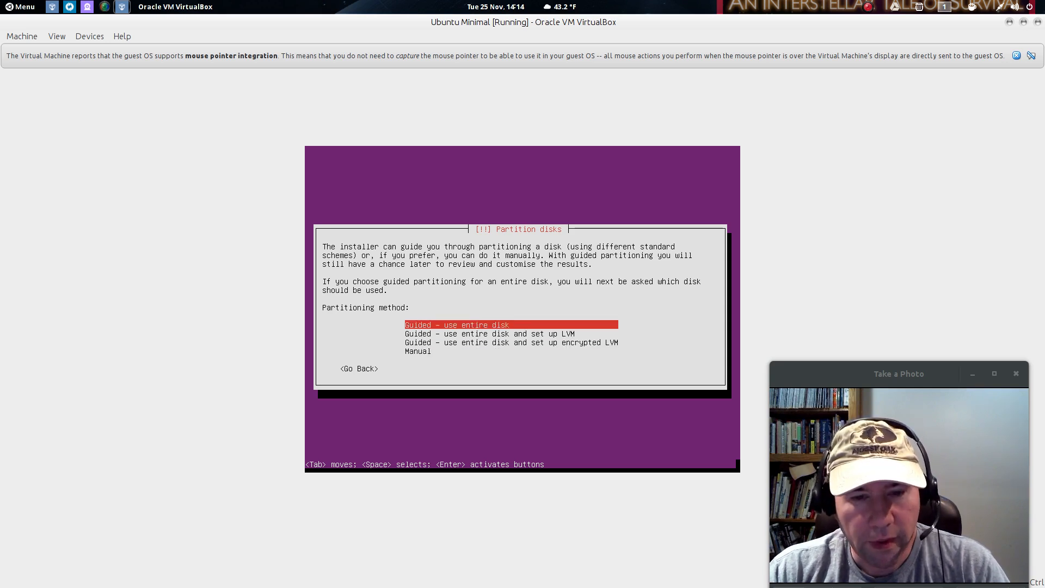
key("Return")
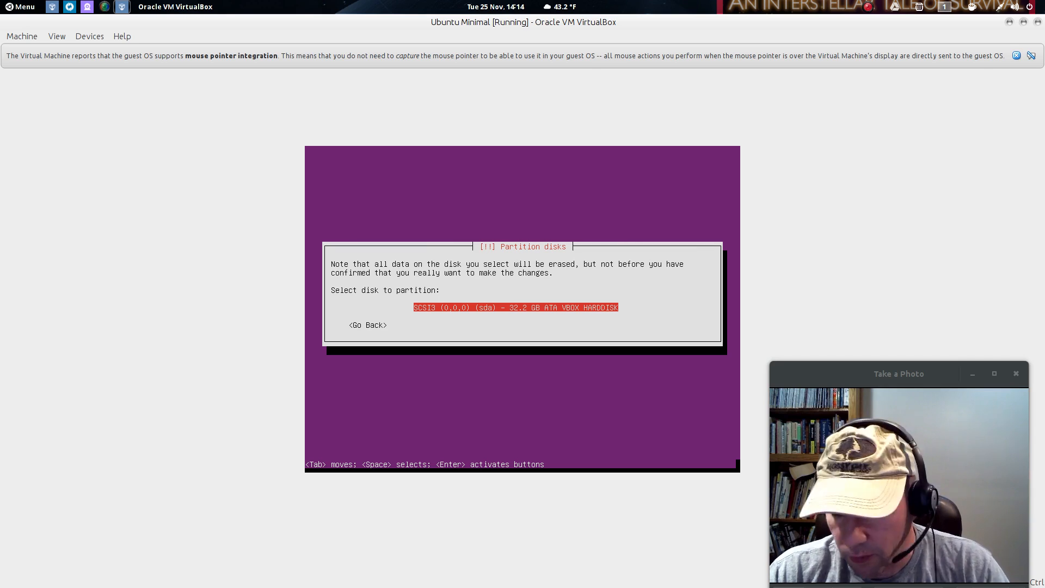
key("Return")
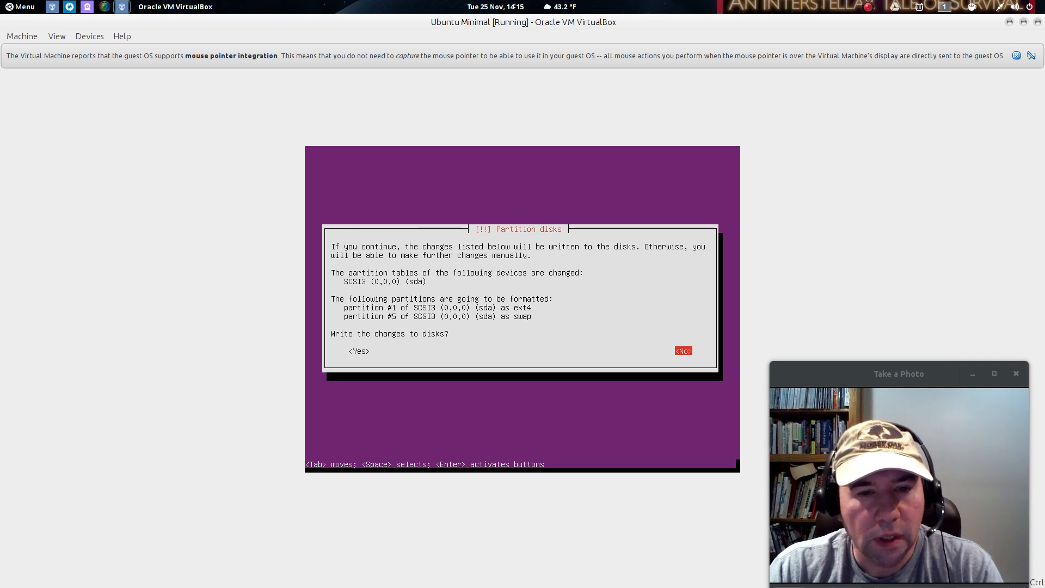
key("Tab")
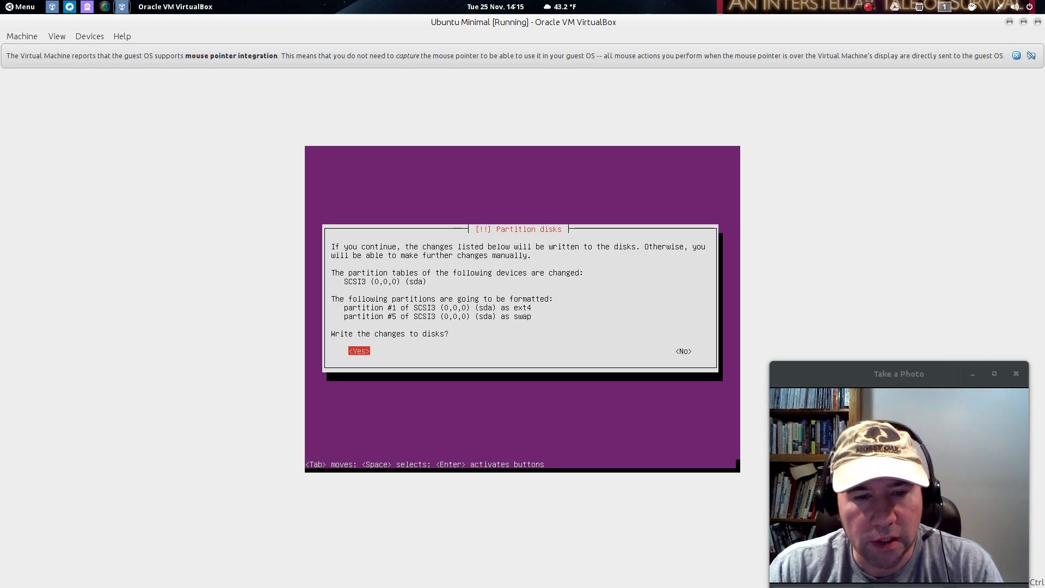
key("Return")
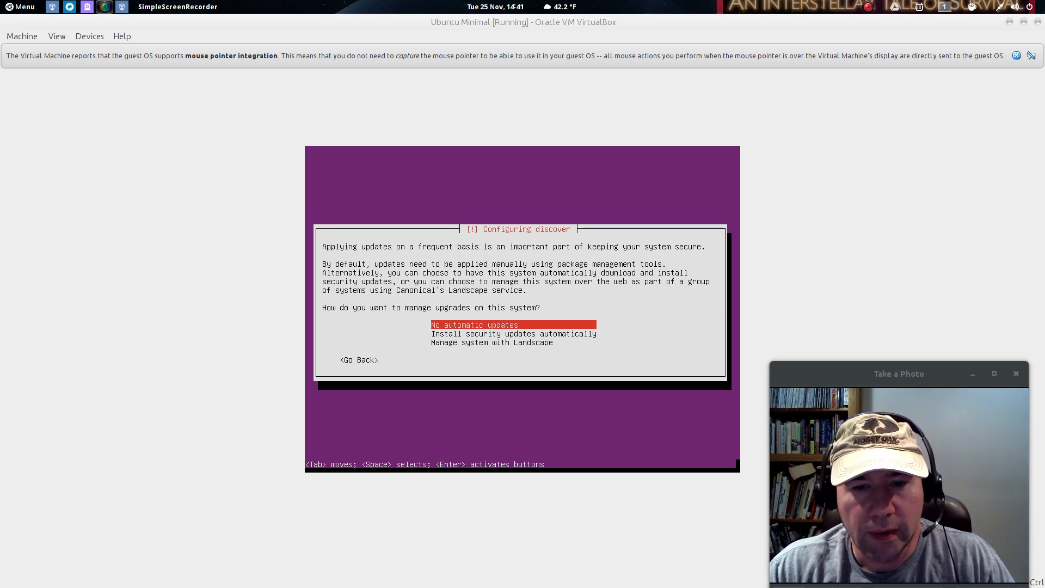
Choose 'Install security updates automatically' for upgrade management.
key("alt+Tab")
key("Down")
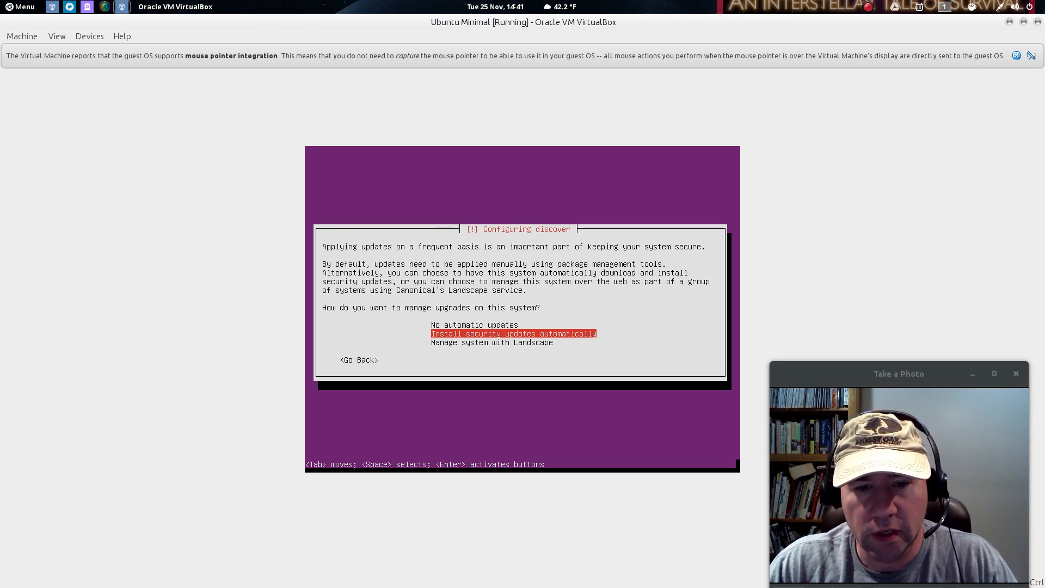
key("Return")
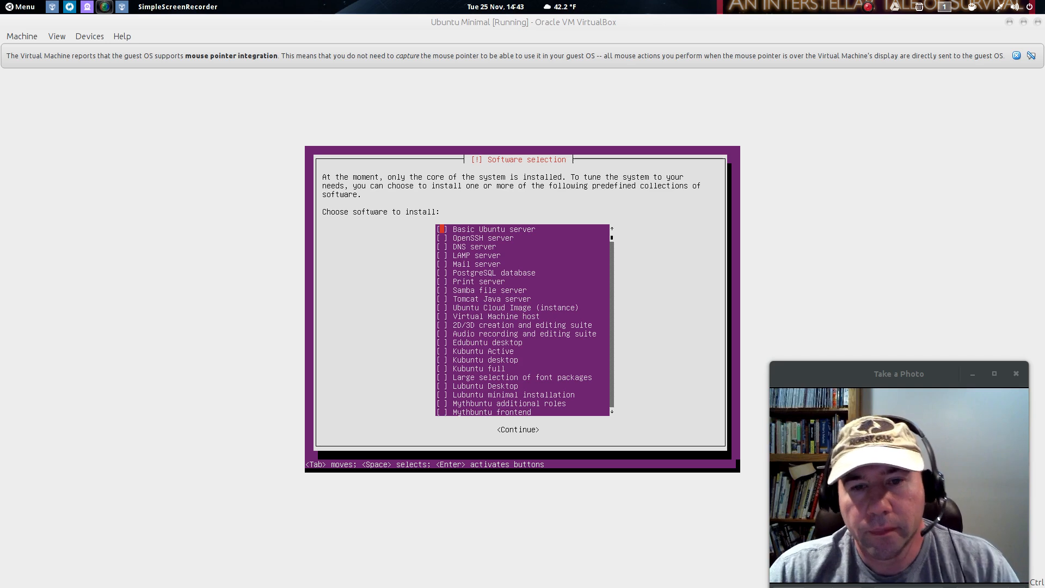
Browse the tasksel collections, leave all unticked, and continue the install.
left_click(759, 315)
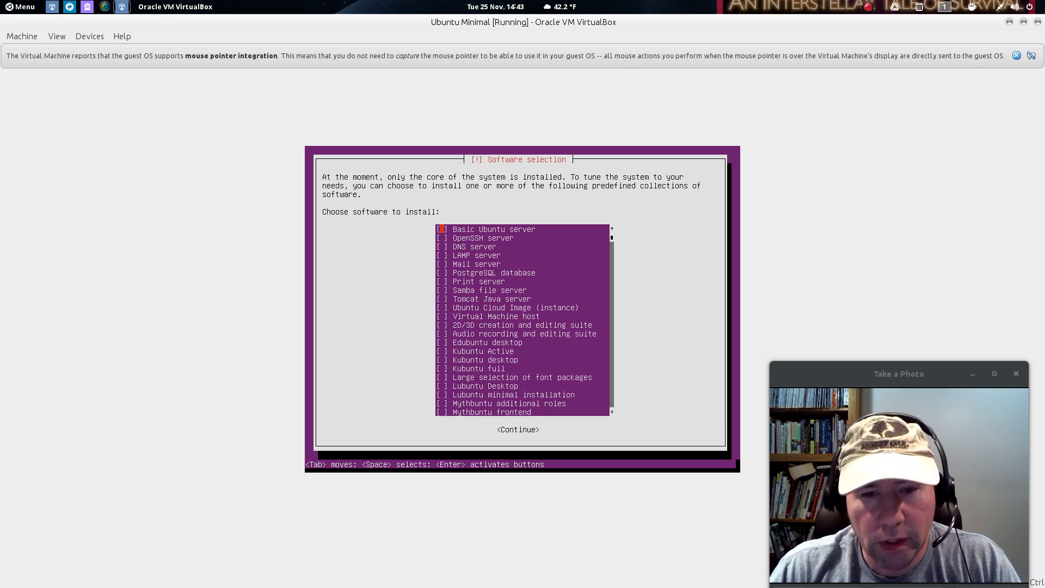
key("Down")
key("Down")
key("Down")
key("Down")
key("Down")
key("Down")
key("Down")
key("Down")
key("Down")
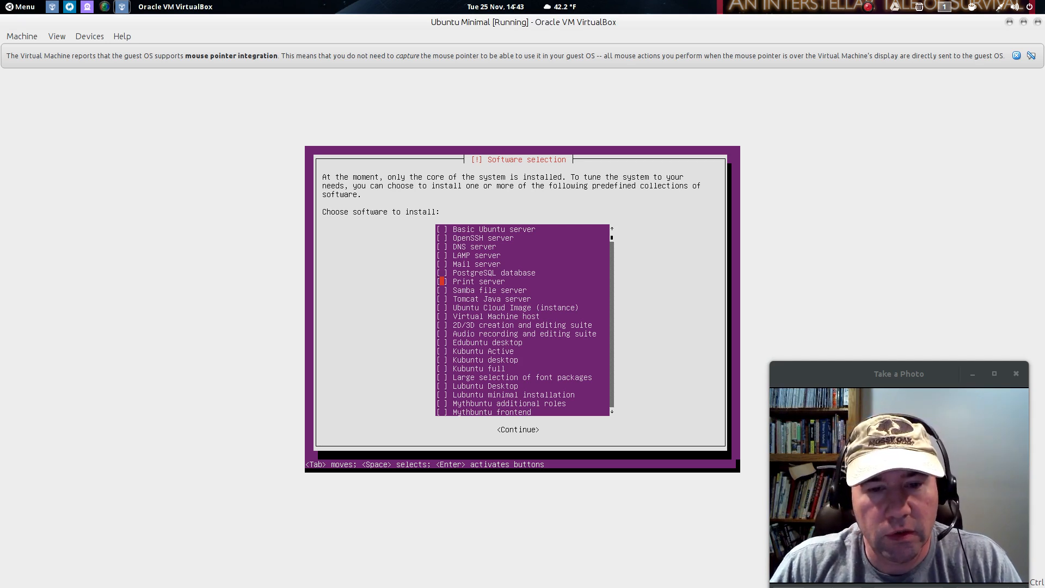
key("Down")
key("Down")
key("Down")
key("Down")
key("Down")
key("Down")
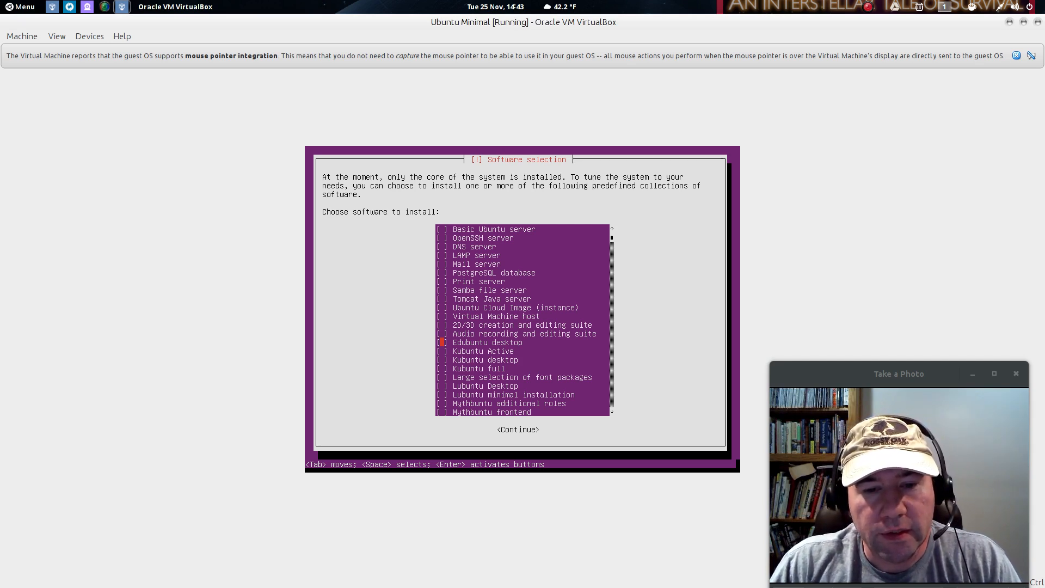
key("Up")
key("Up")
key("Up")
key("Up")
key("Up")
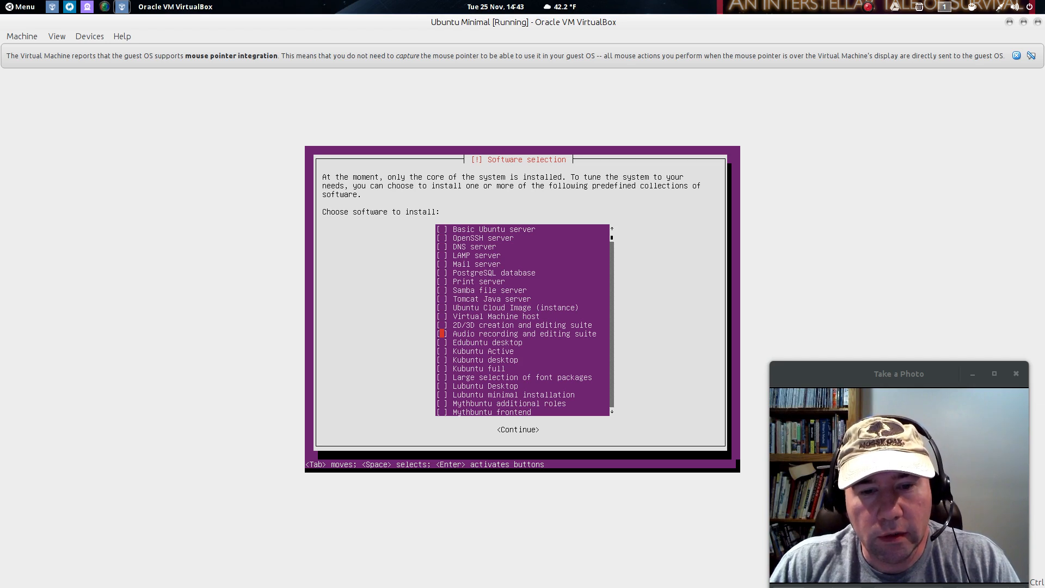
key("Down")
key("Down")
key("Down")
key("Down")
key("Down")
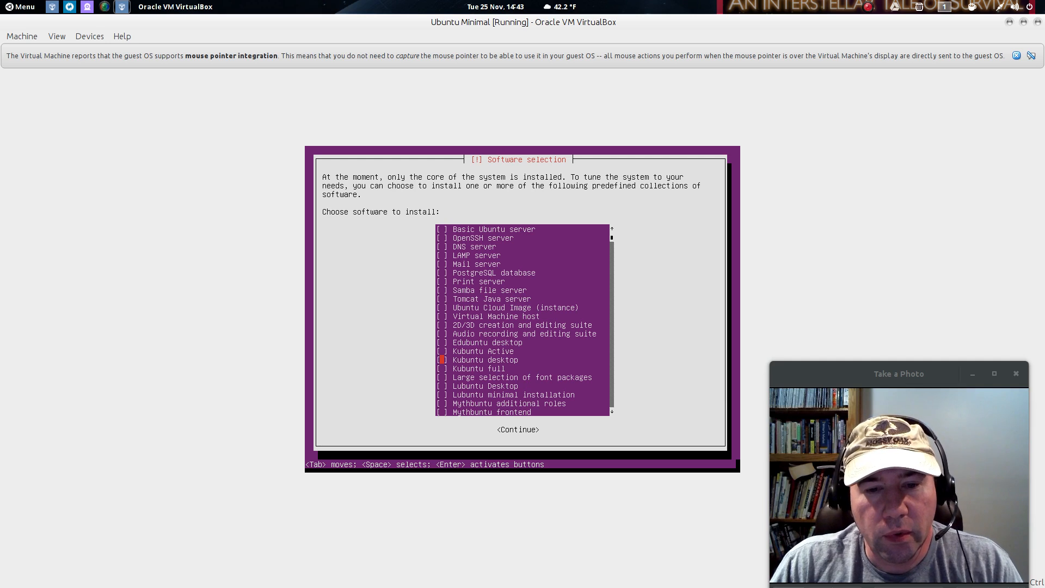
key("Down")
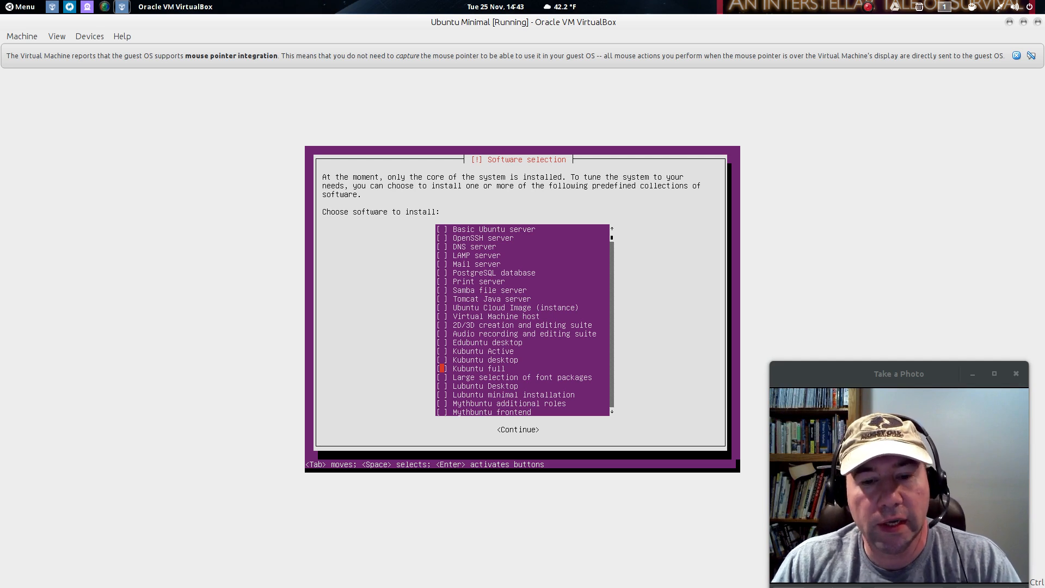
key("Down")
key("Down")
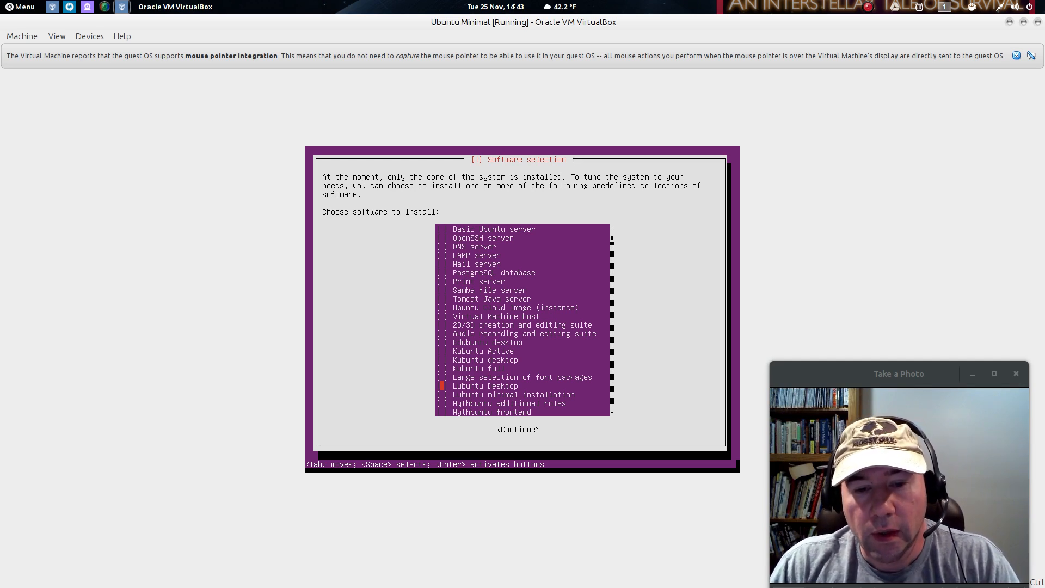
key("Down")
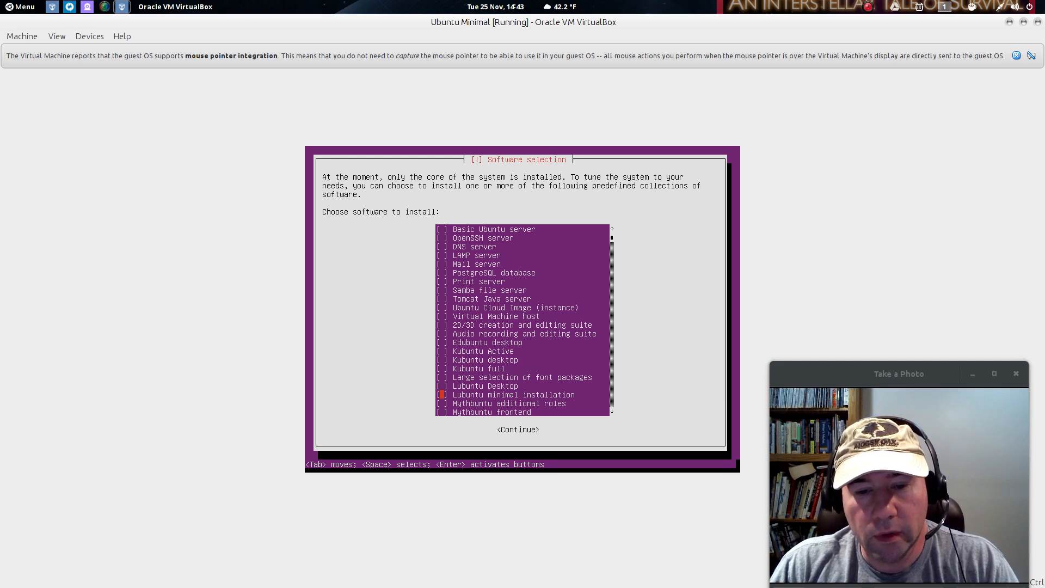
key("Down")
key("Down")
key("Down")
key("Down")
key("Down")
key("Down")
key("Down")
key("Down")
key("Down")
key("Down")
key("Down")
key("Down")
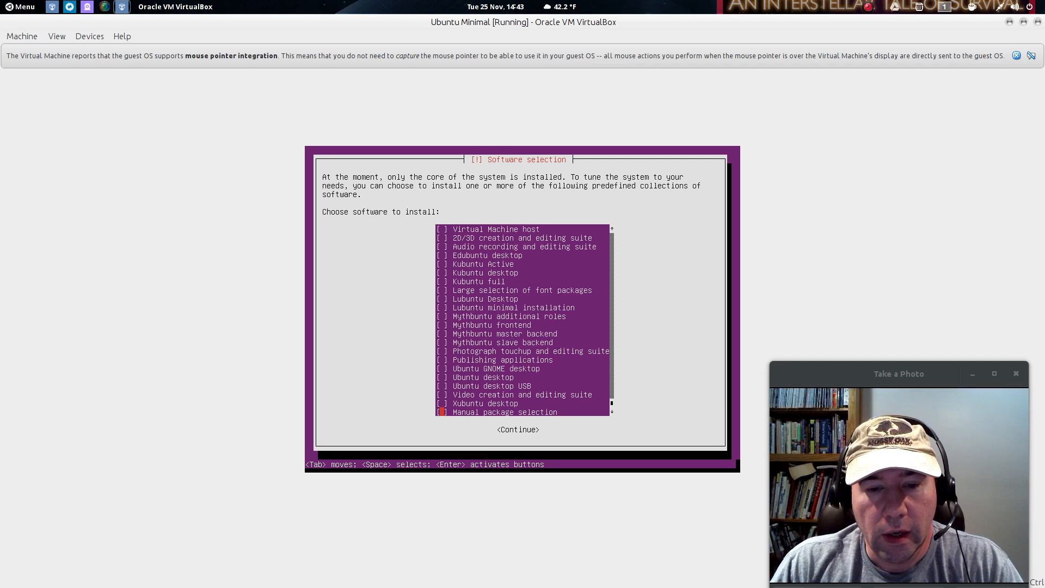
key("Up")
key("Up")
key("Up")
key("Up")
key("Up")
key("Up")
key("Up")
key("Up")
key("Up")
key("Up")
key("Up")
key("Up")
key("Up")
key("Up")
key("Up")
key("Up")
key("Up")
key("Up")
key("Up")
key("Up")
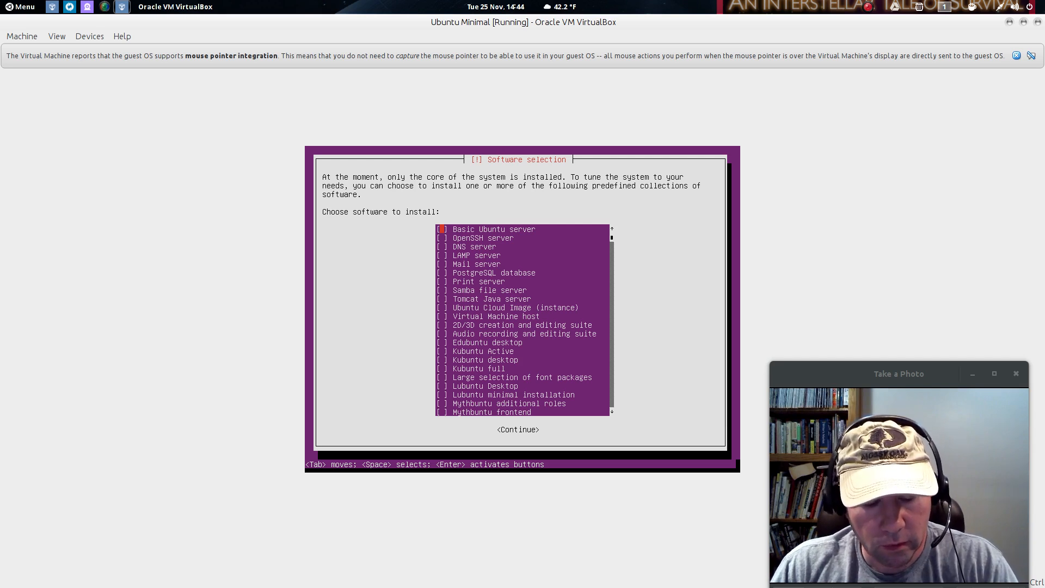
key("Tab")
key("Return")
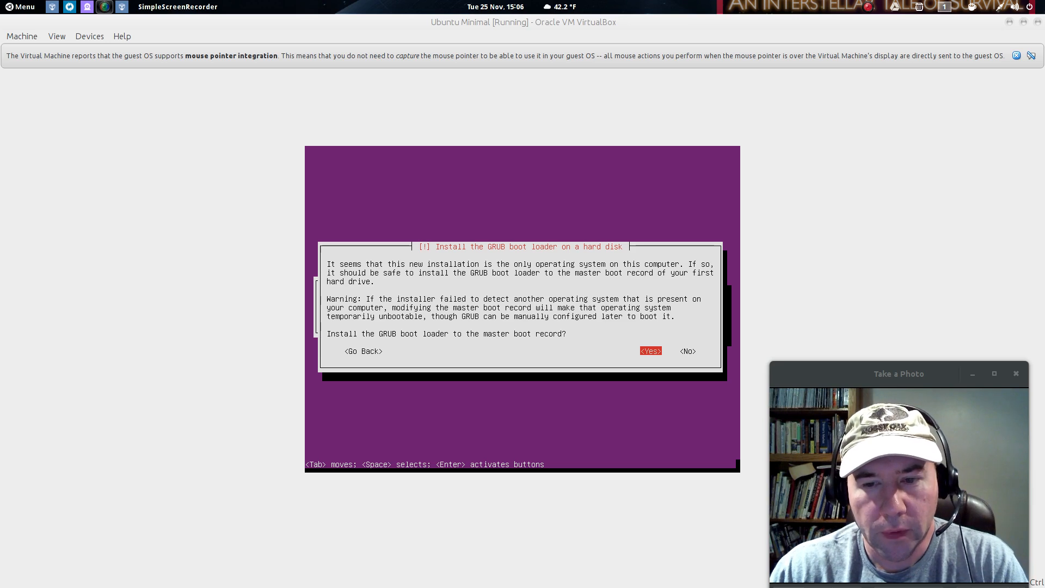
Install GRUB to the master boot record.
left_click(653, 234)
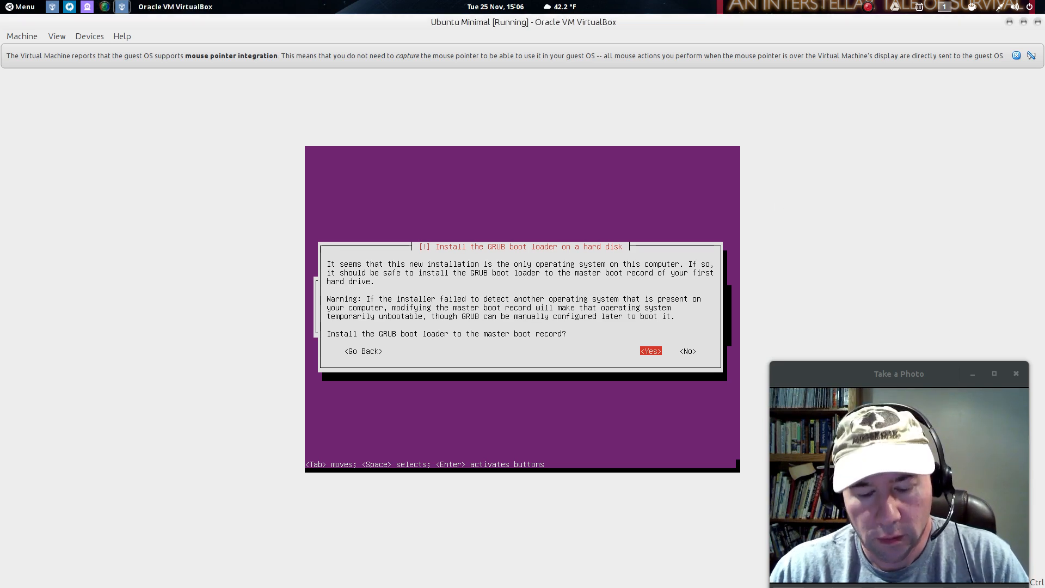
key("Return")
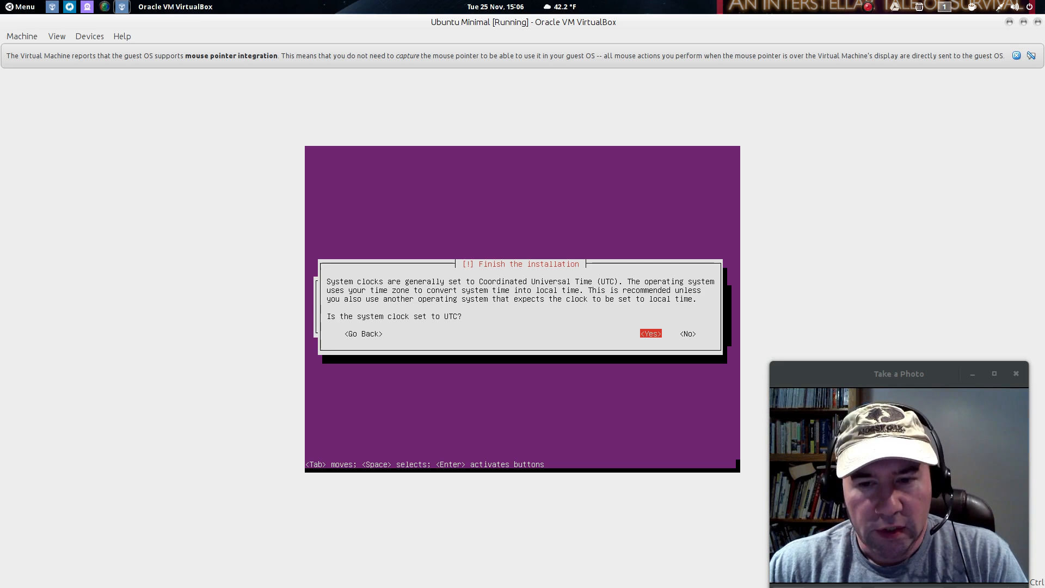
Confirm the clock uses UTC and finish installation to reboot into Ubuntu 14.04.1.
key("Return")
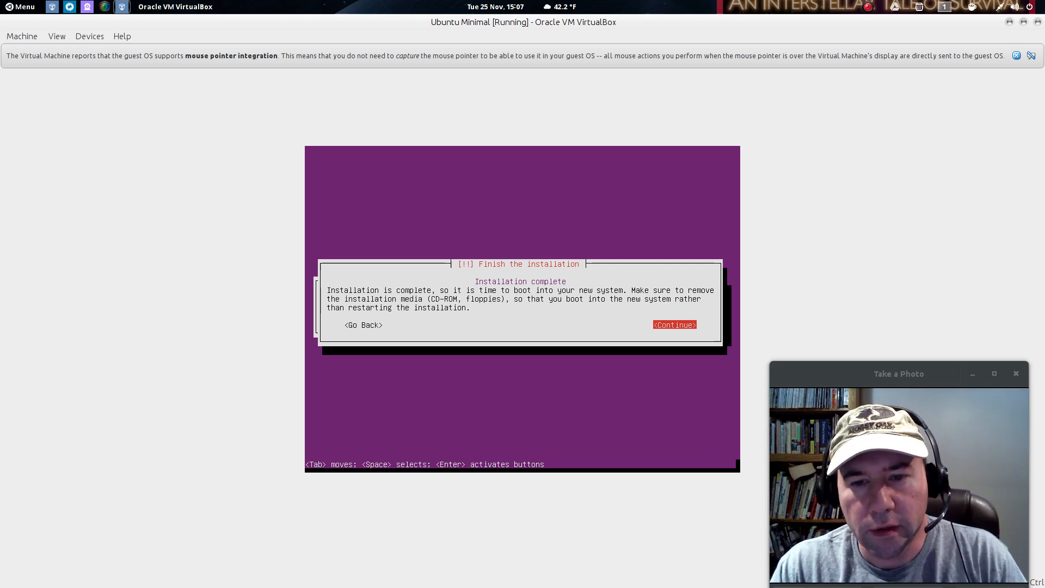
key("Return")
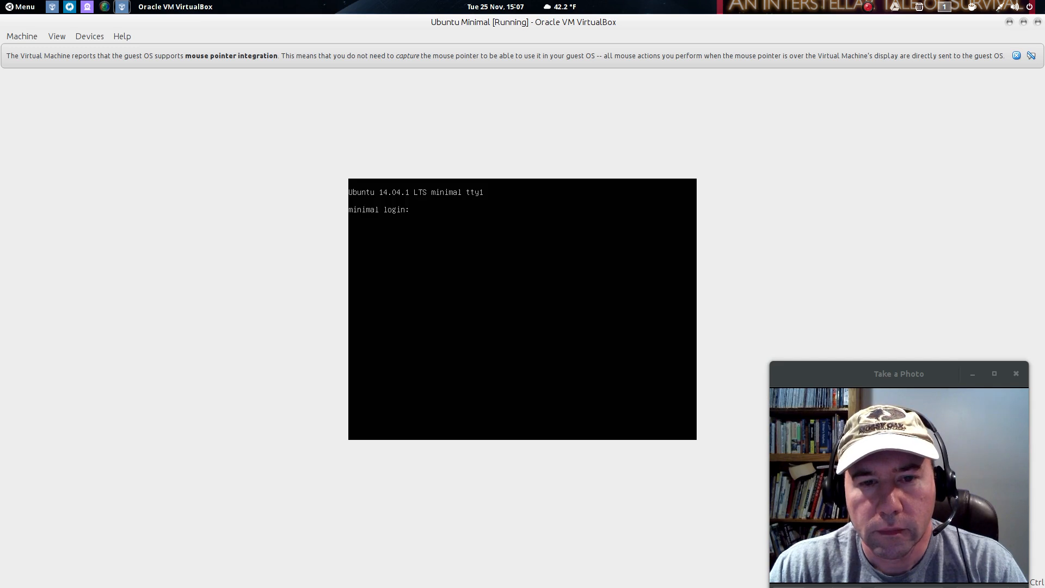
Log in at the tty1 console with the account username and password.
type("alex")
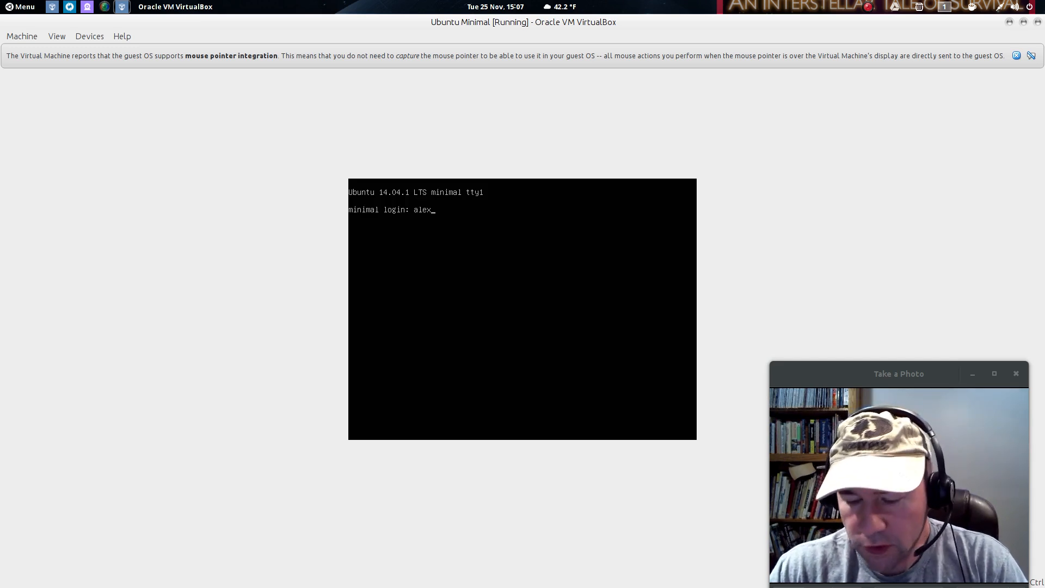
key("Return")
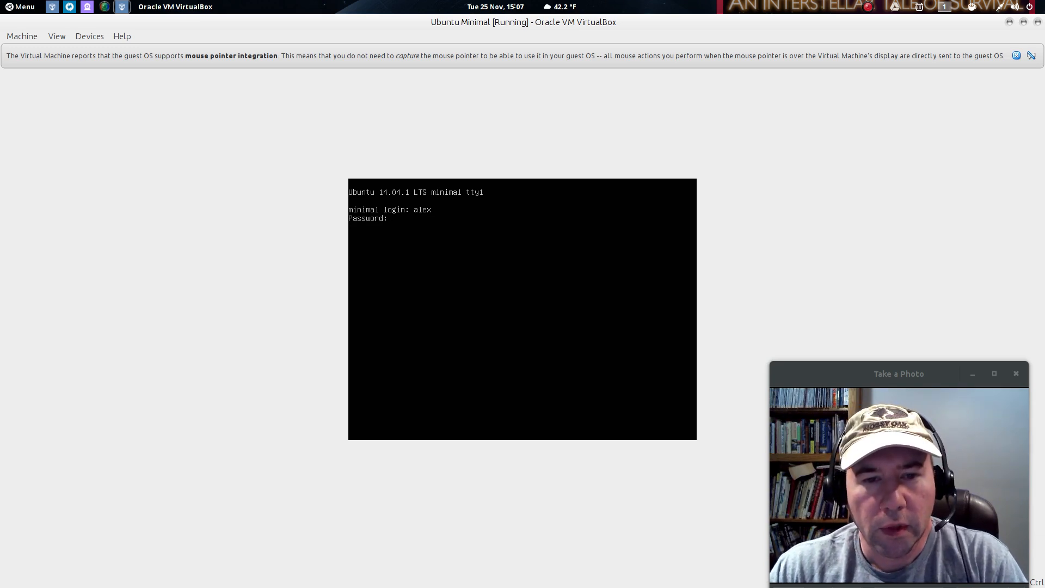
key("Return")
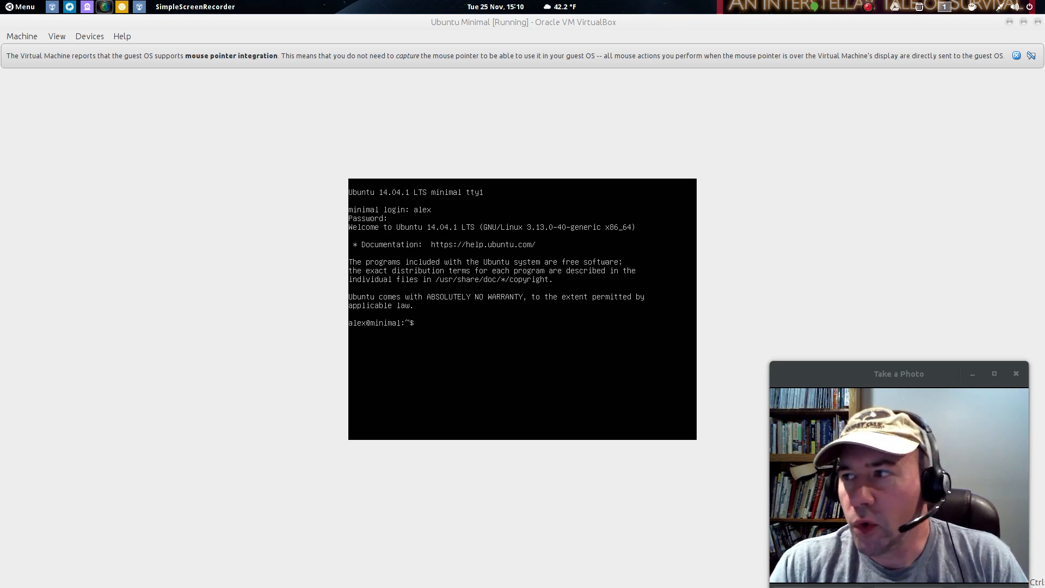
Run sudo apt-get install xorg gnome-core gnome-system-tools in the VM and authorize with the sudo password.
key("alt+Tab")
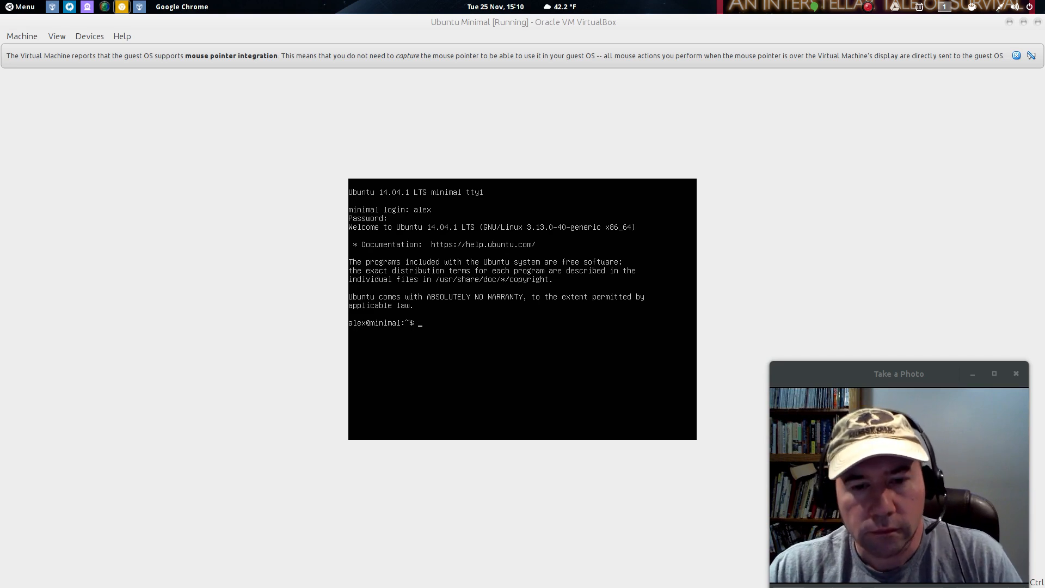
left_click(468, 381)
type("sudo")
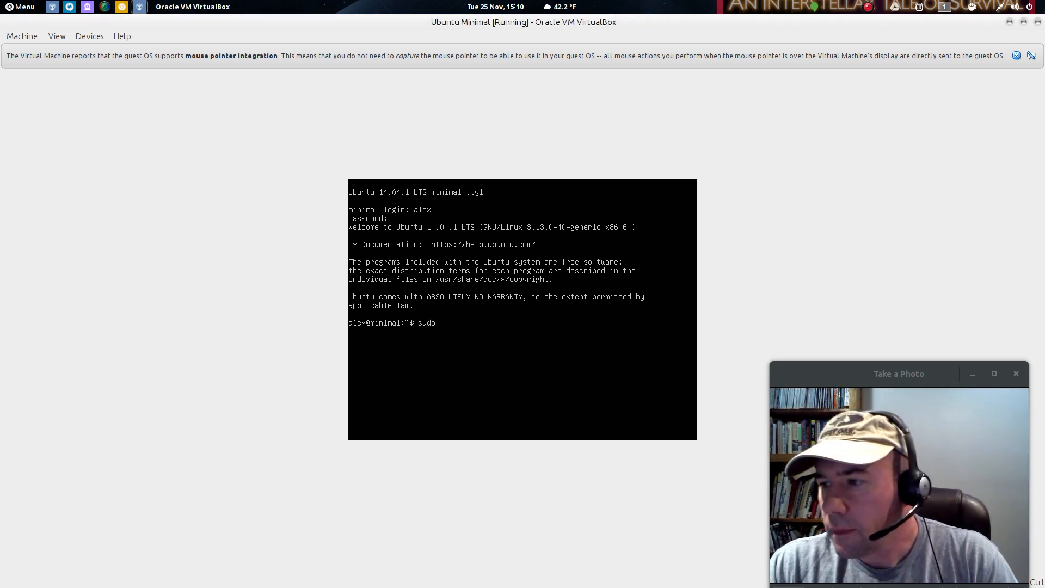
type(" apt")
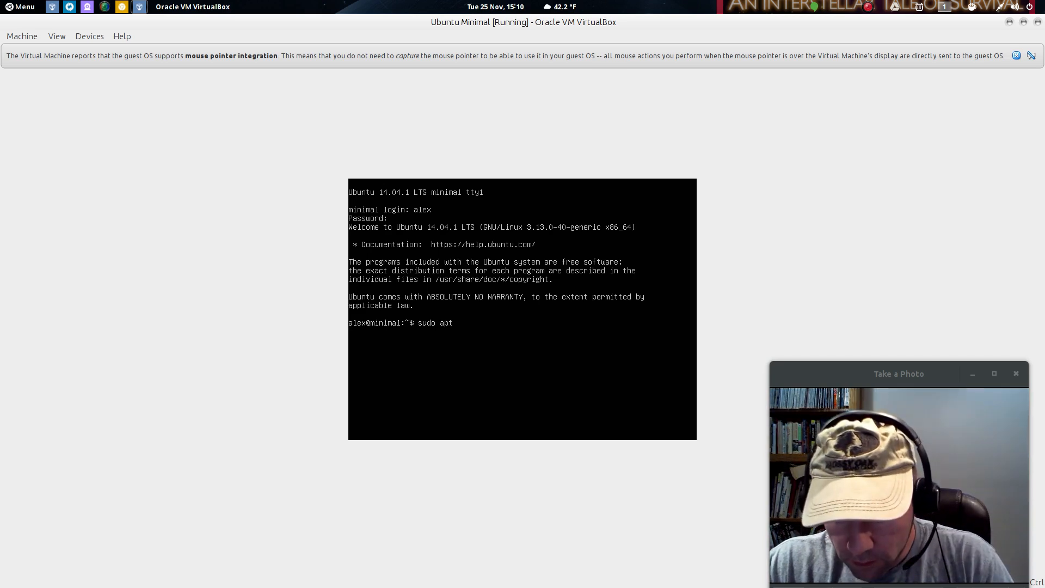
type("-get install xorg")
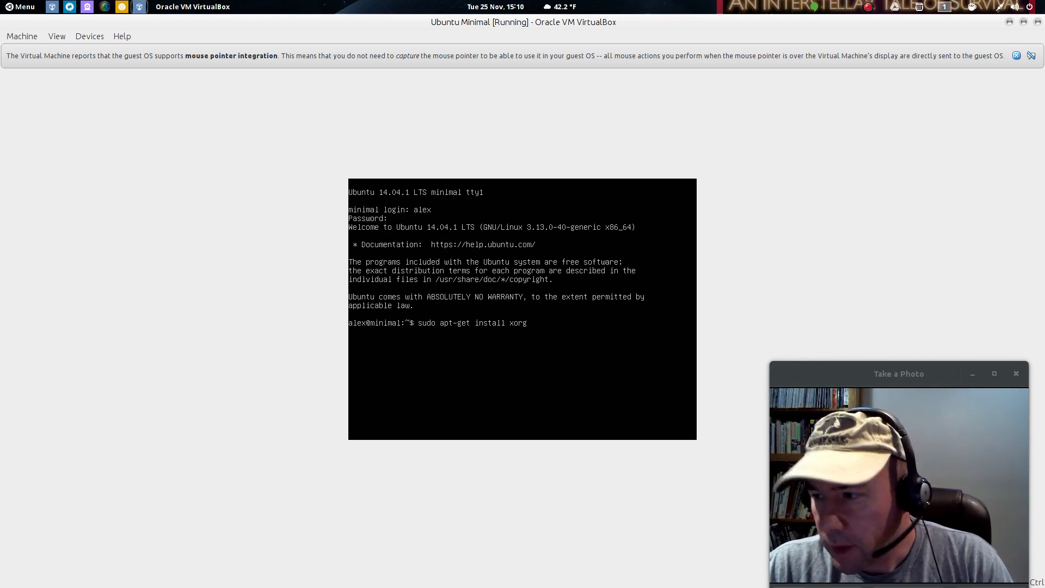
type("nome-core")
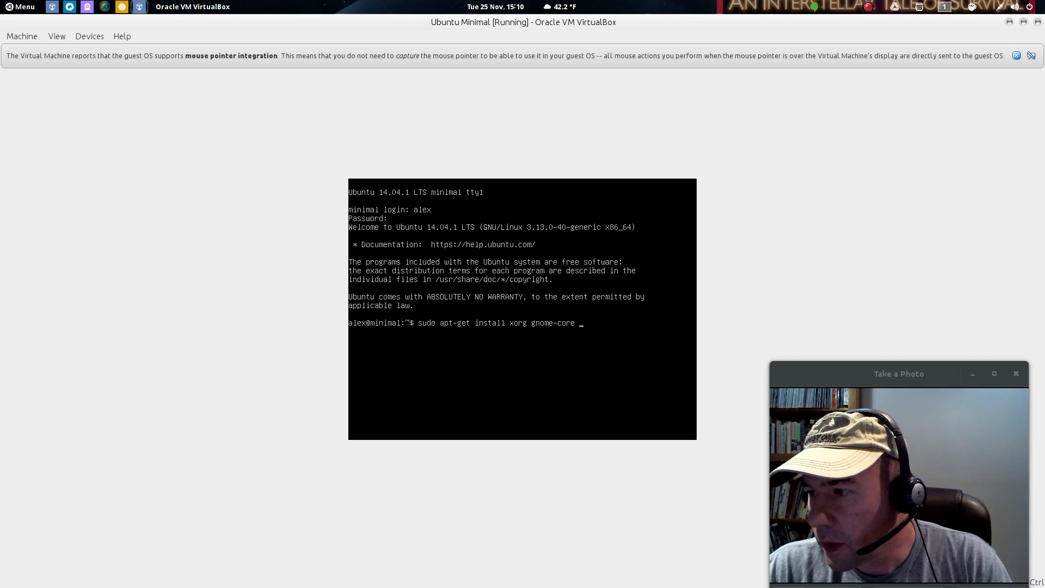
type(" gnom")
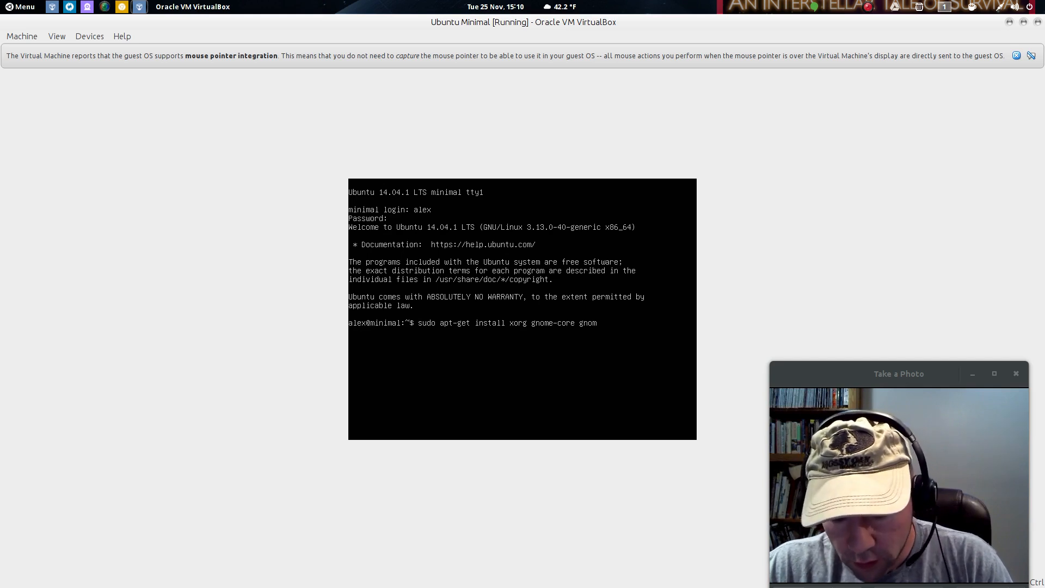
type("e-")
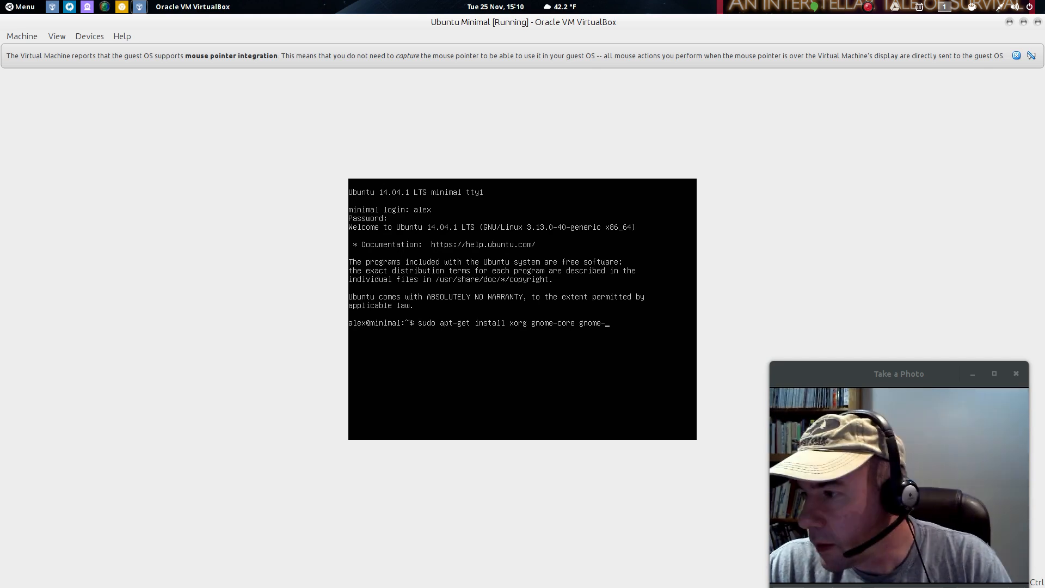
type("system")
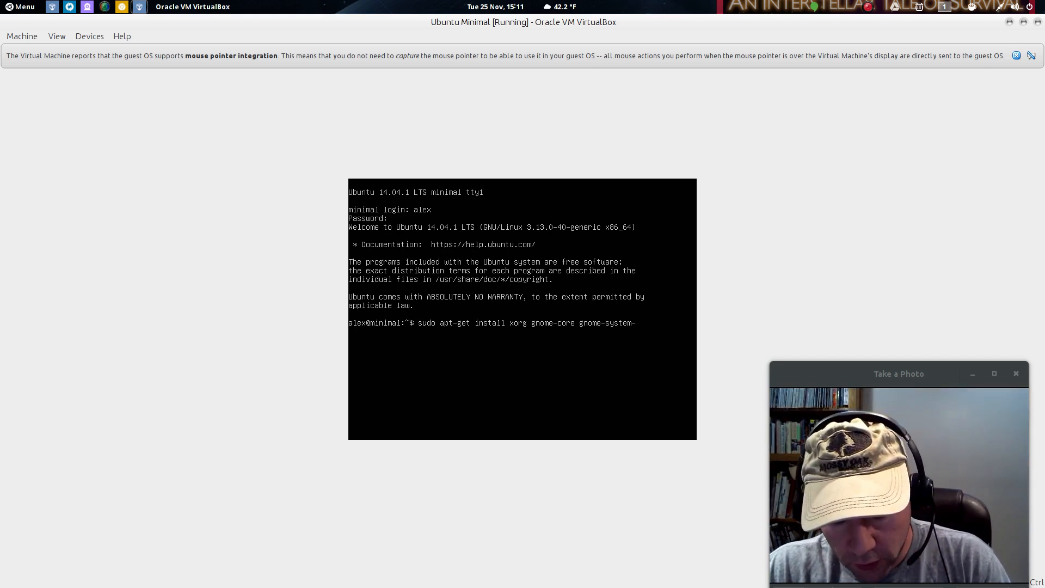
type("-tools")
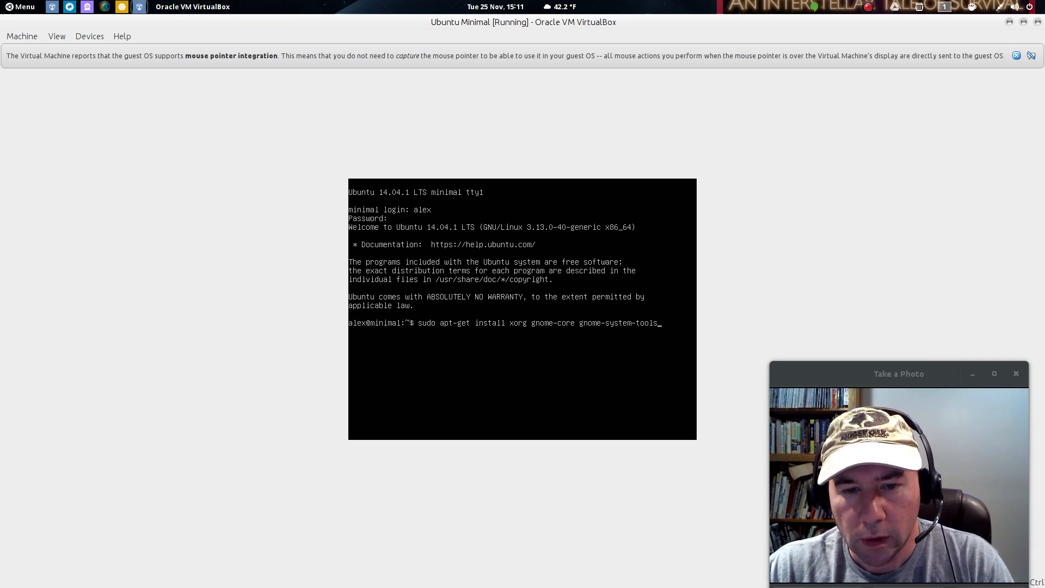
key("Return")
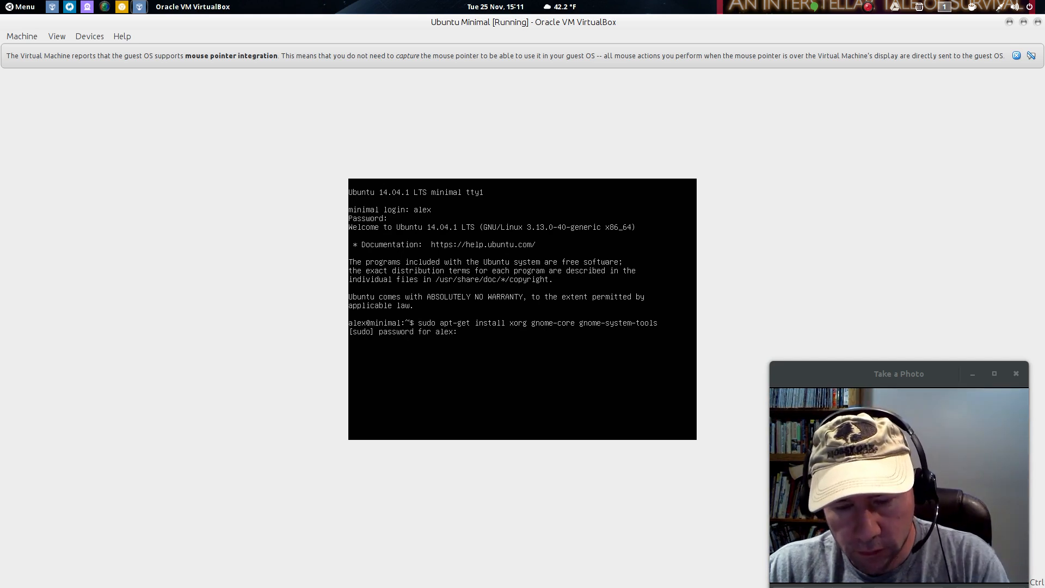
key("Return")
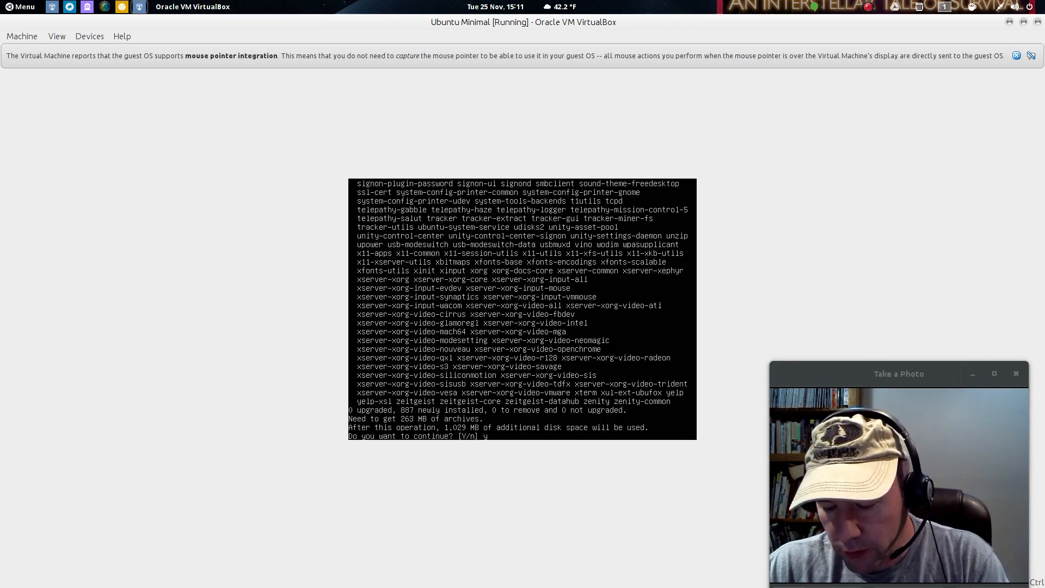
Accept the 'Do you want to continue? [Y/n]' prompt so the GNOME packages start downloading.
key("Return")
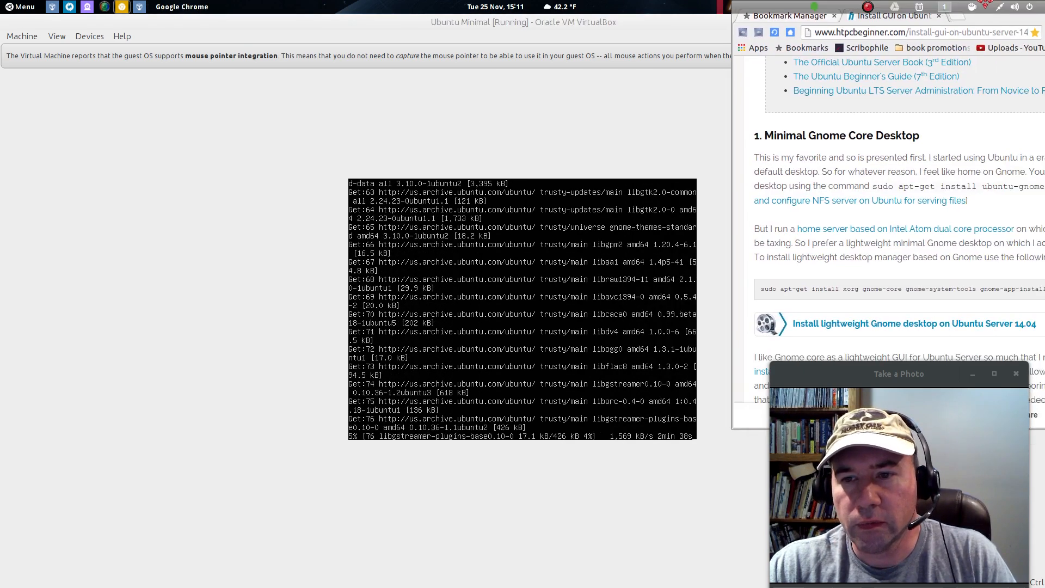
Read the htpcbeginner guide's Gnome, Unity and Lubuntu sections, then move Chrome aside to reveal the VM.
left_click_drag(985, 4, 489, 69)
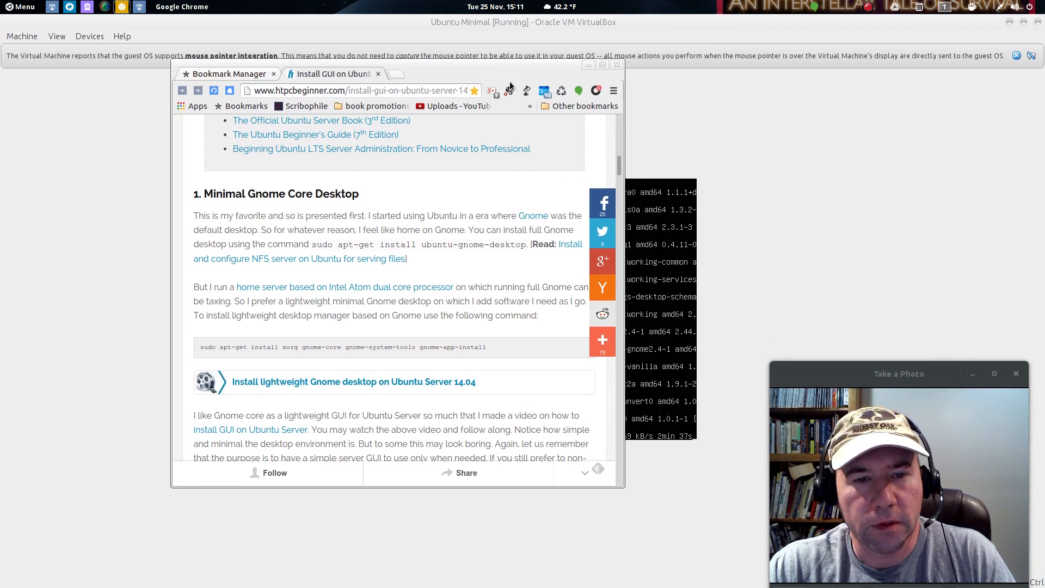
scroll(483, 224, "up", 3)
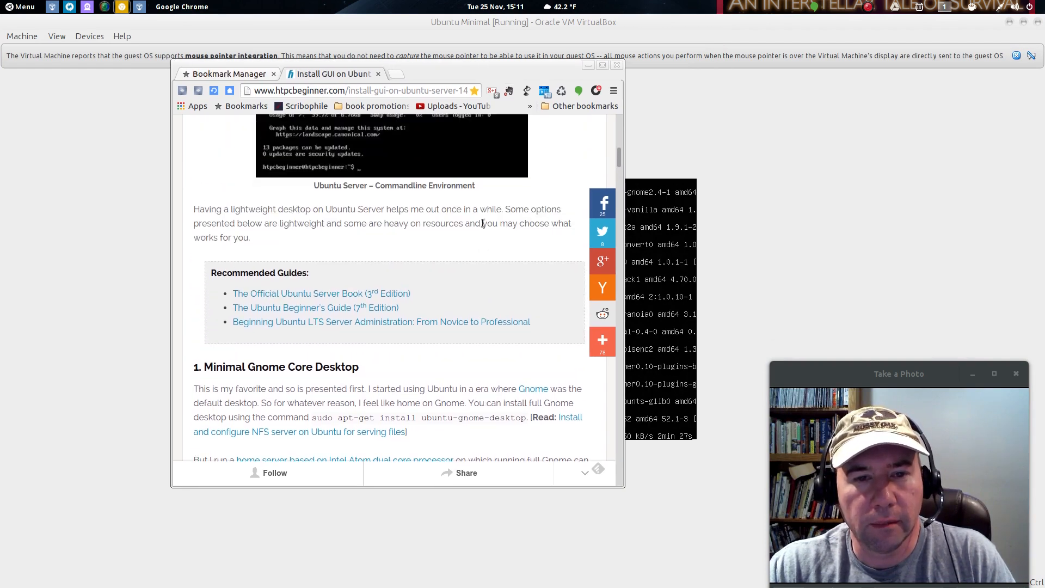
scroll(483, 224, "up", 10)
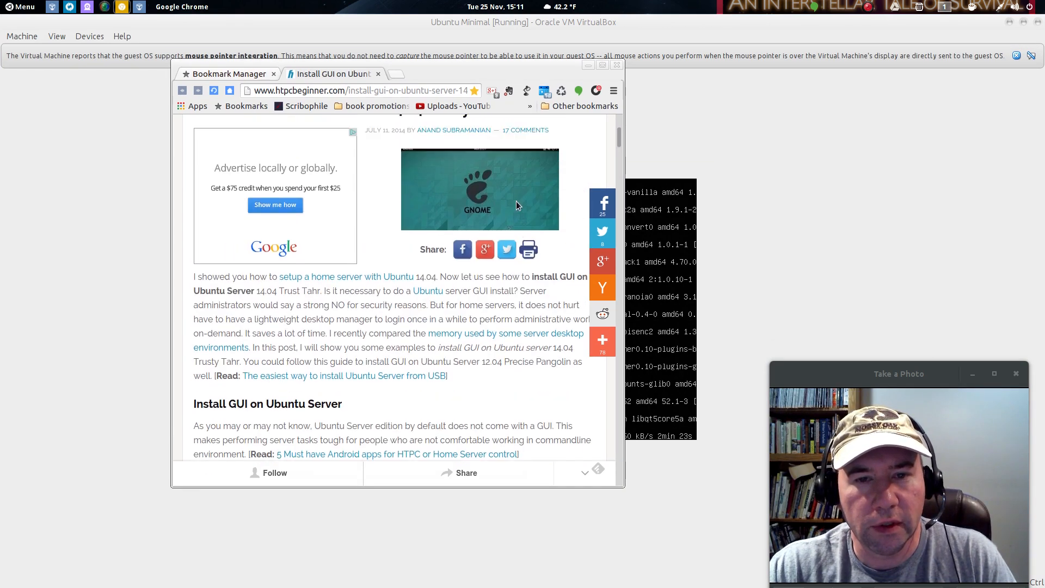
scroll(517, 204, "up", 1)
scroll(517, 207, "down", 8)
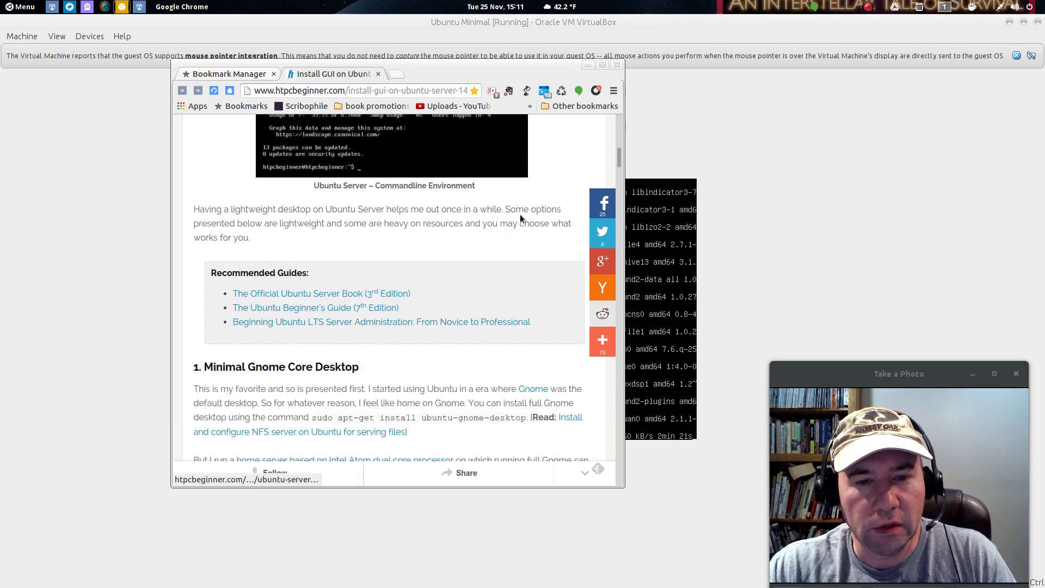
scroll(521, 215, "down", 10)
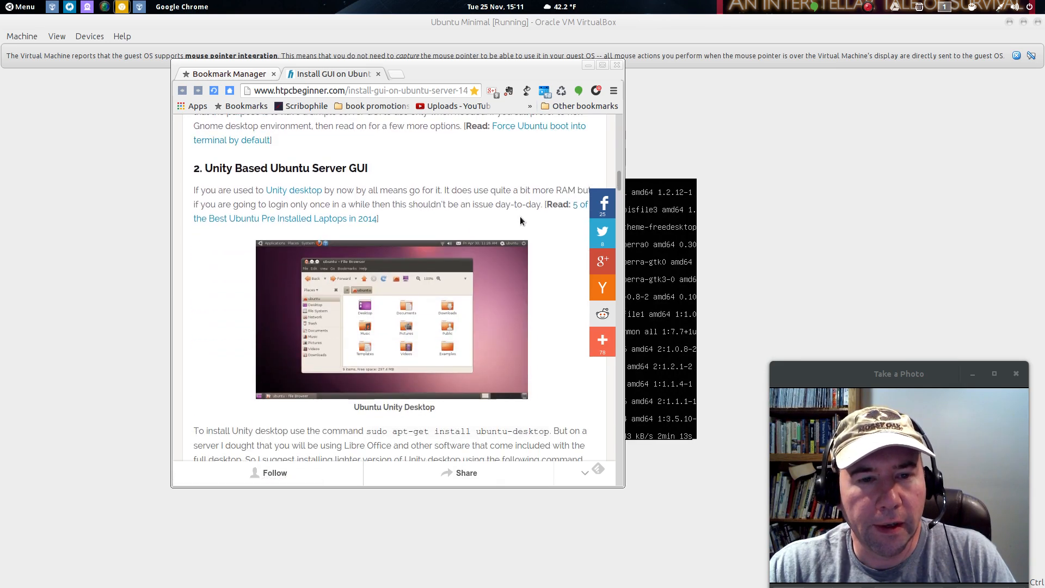
scroll(520, 218, "down", 5)
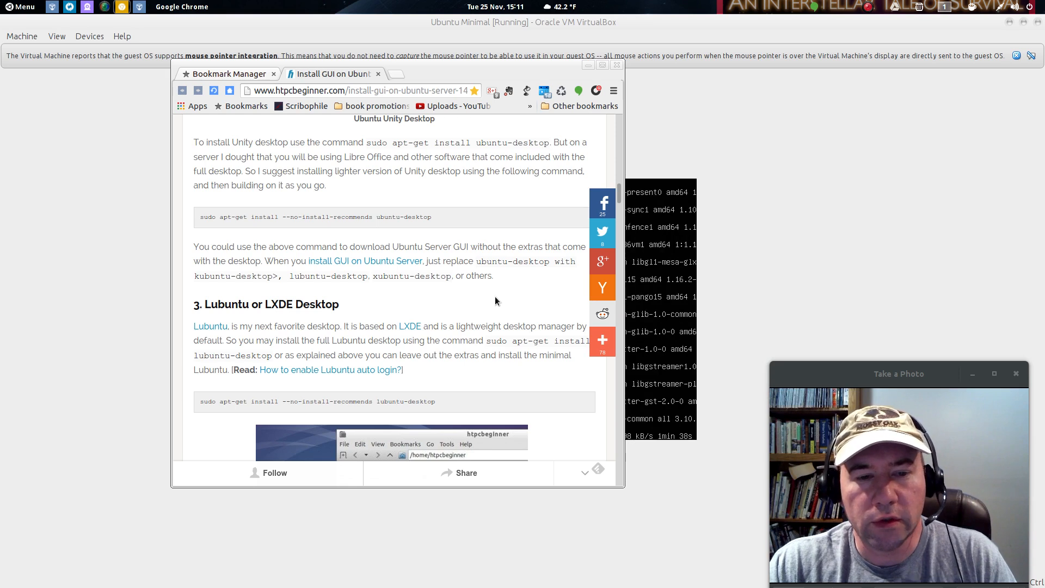
scroll(511, 294, "down", 4)
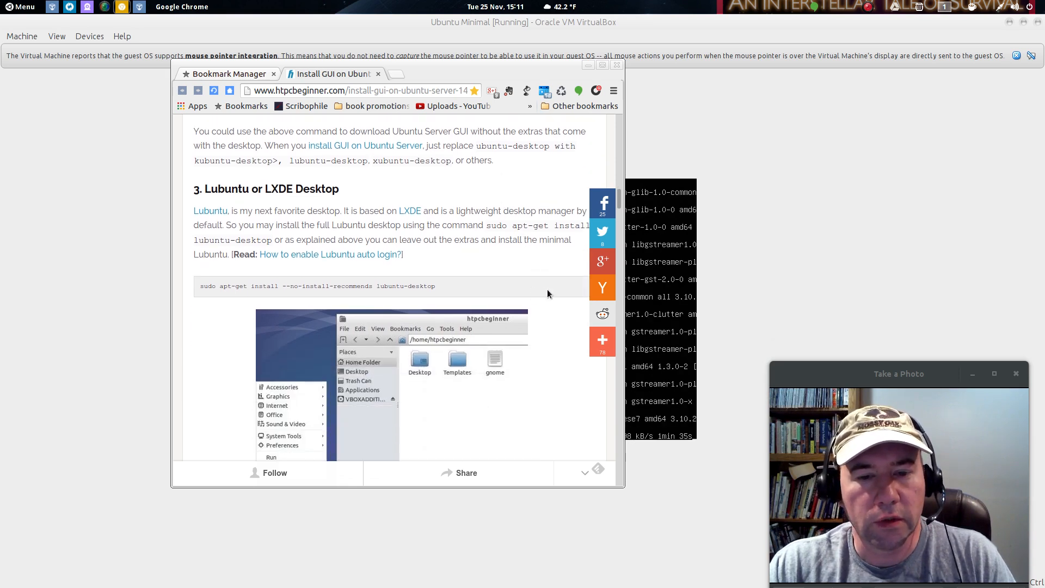
scroll(548, 294, "up", 6)
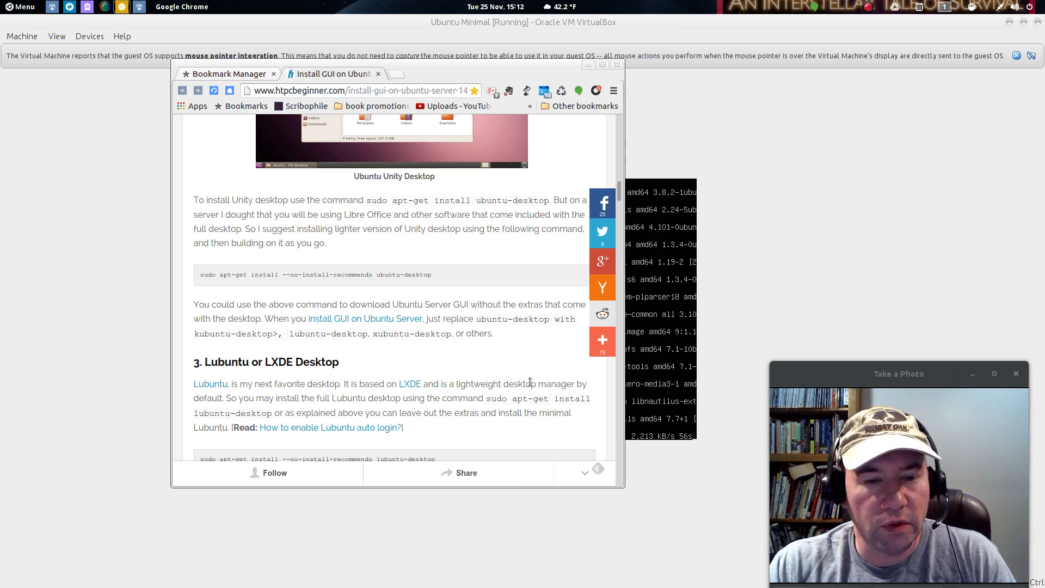
scroll(526, 381, "down", 2)
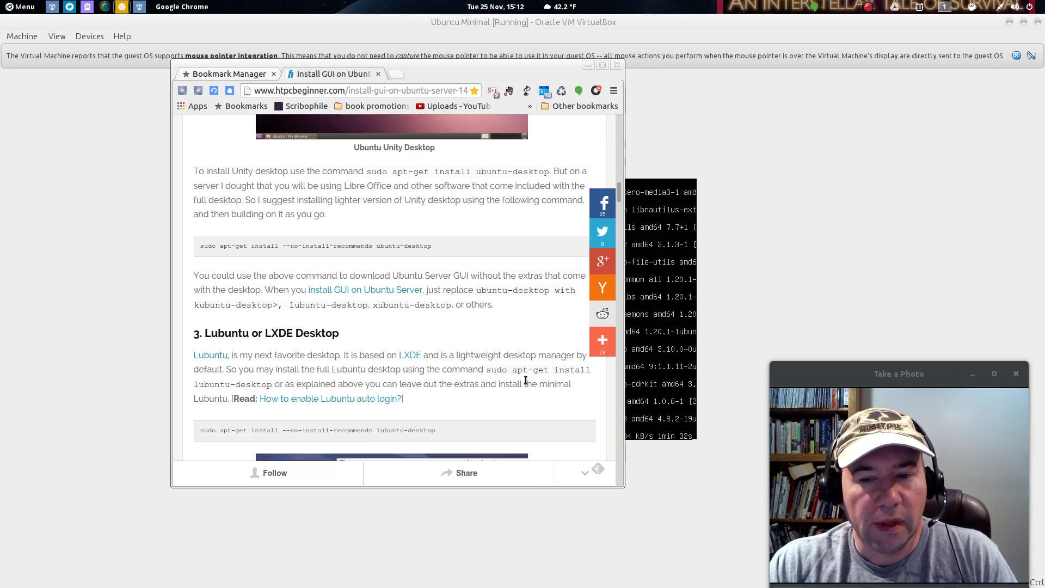
scroll(524, 381, "up", 3)
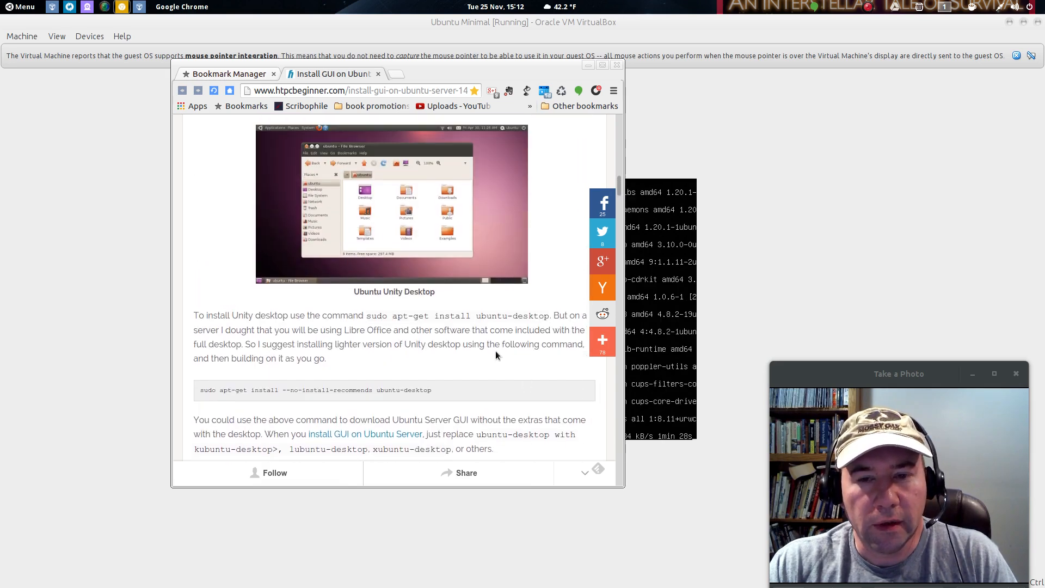
left_click_drag(466, 67, 1042, 130)
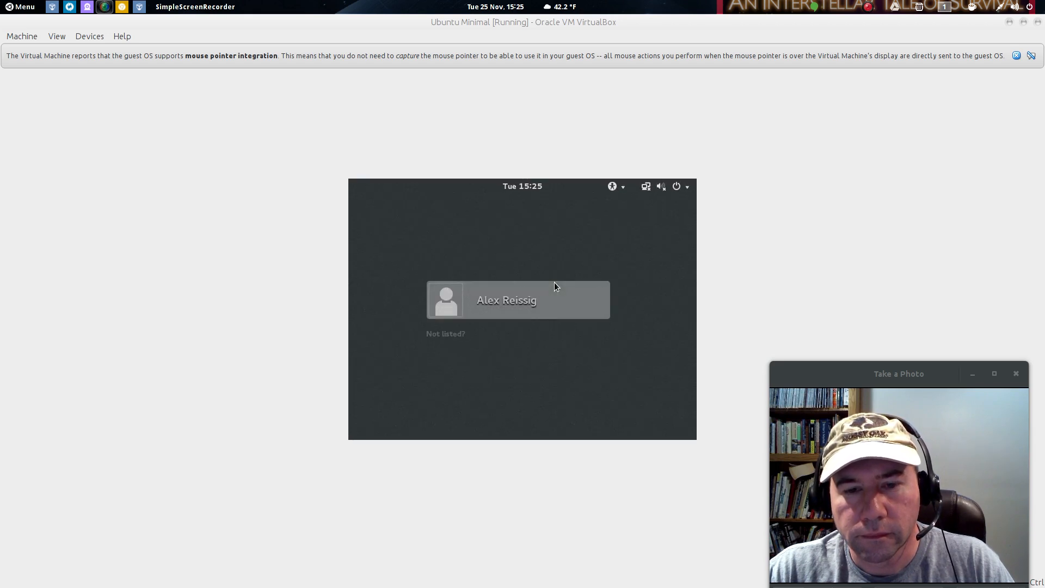
Select the user account on the GNOME login screen and sign in with its password.
left_click(496, 300)
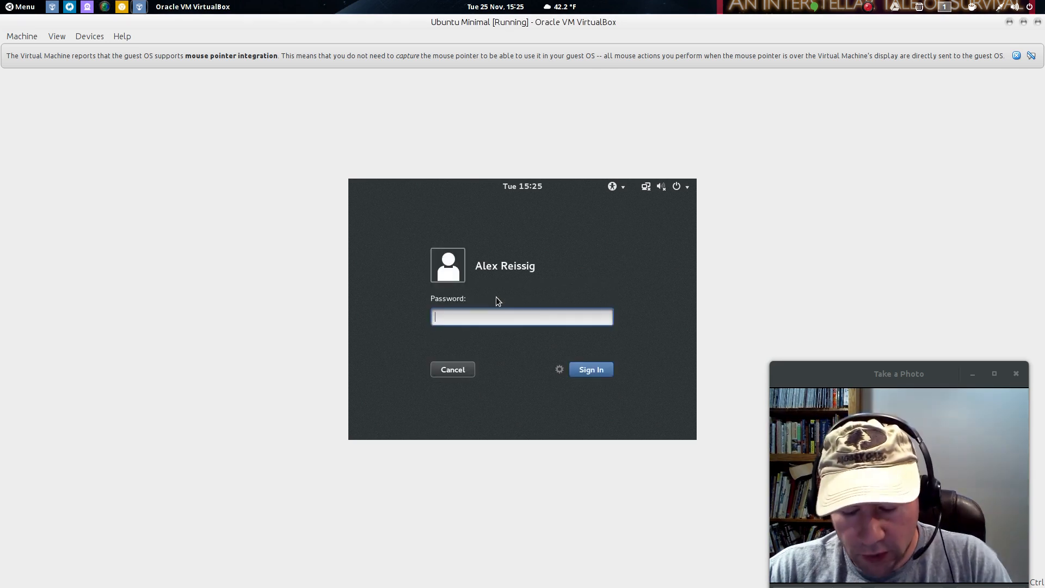
type("*****")
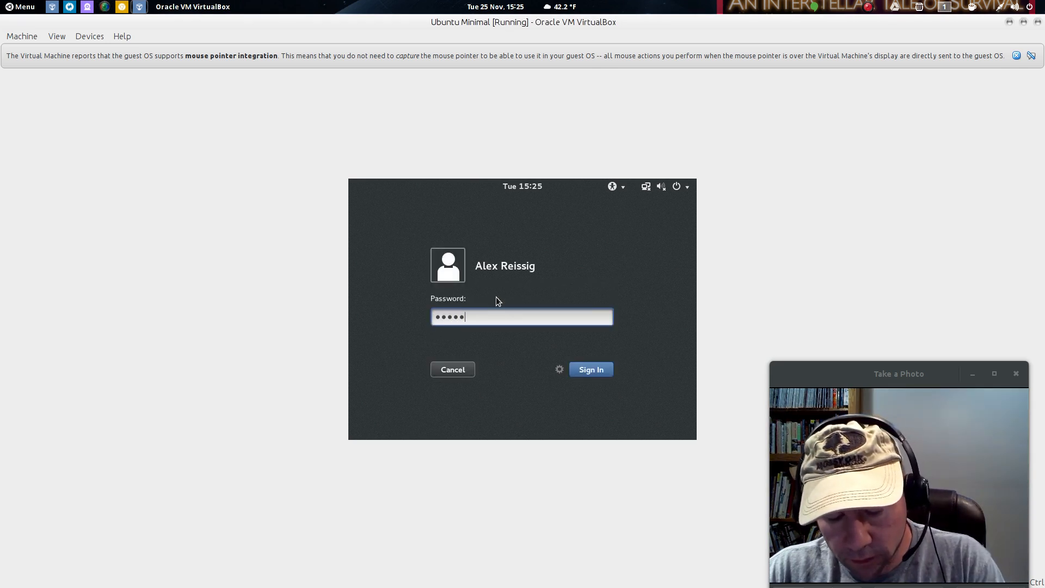
type("***")
key("Return")
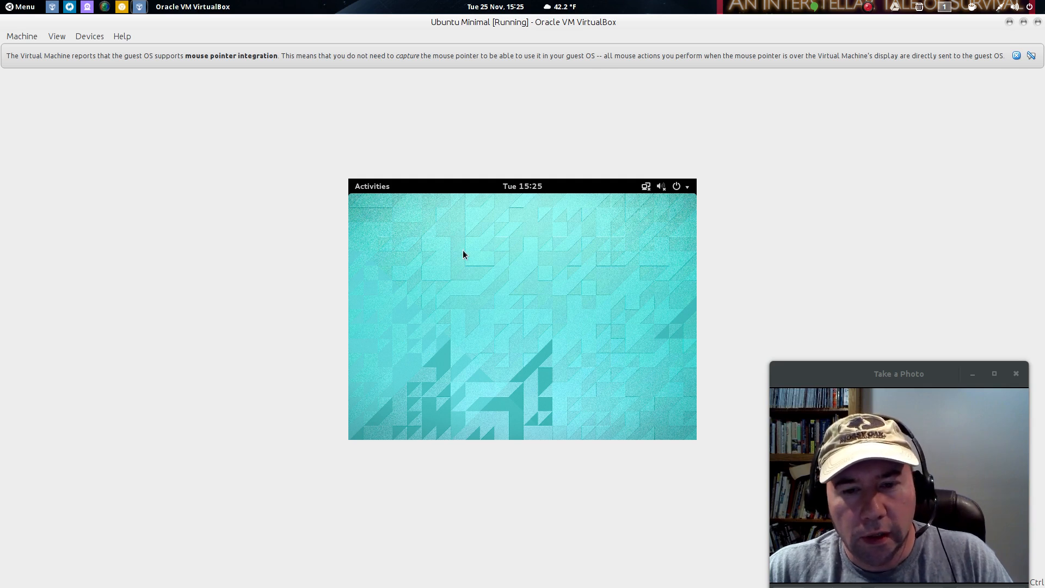
Show the full GNOME application grid from Activities, viewing page 2 and returning to page 1.
left_click(371, 189)
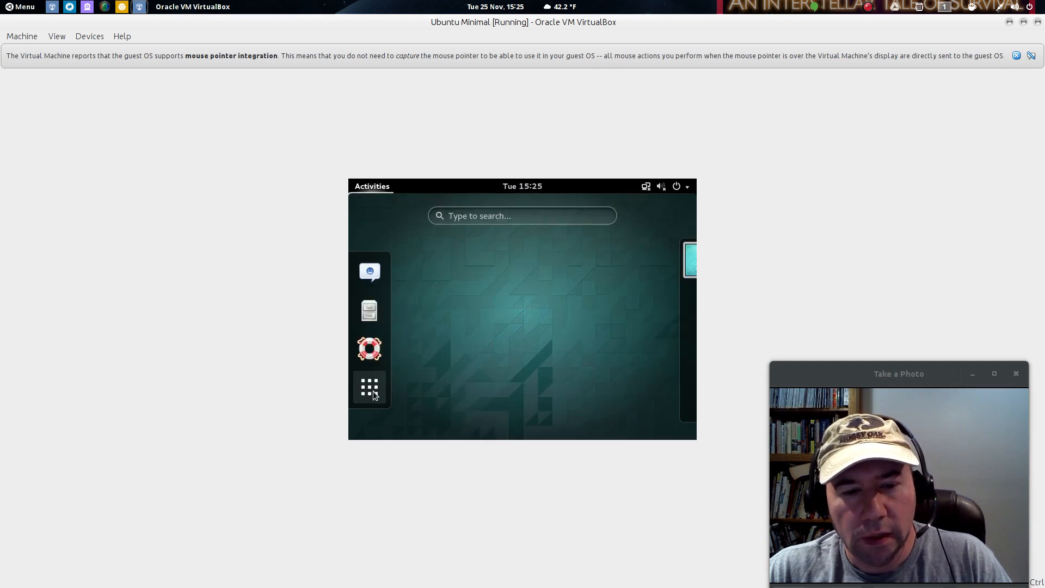
left_click(373, 394)
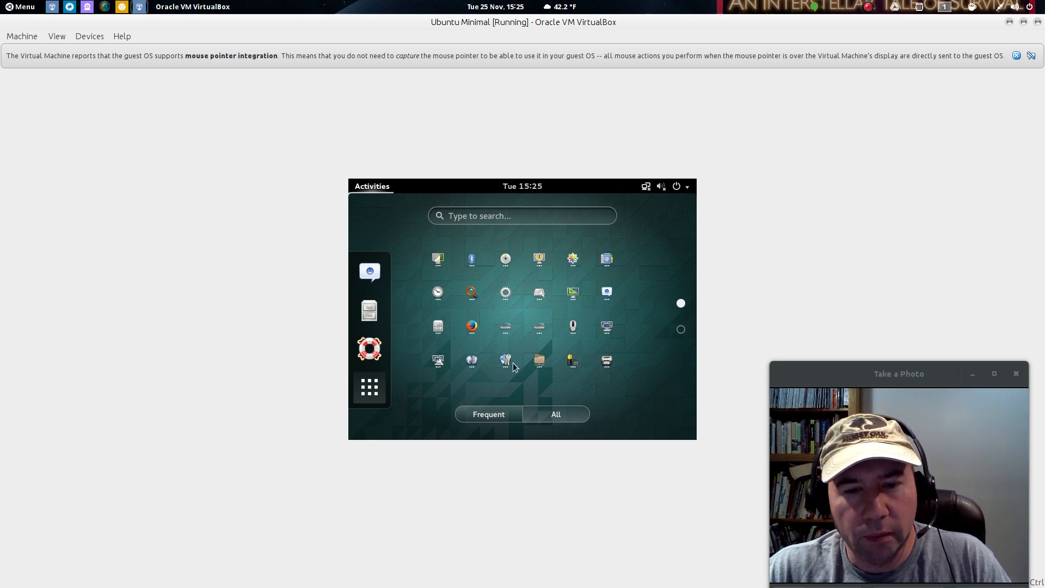
left_click(681, 331)
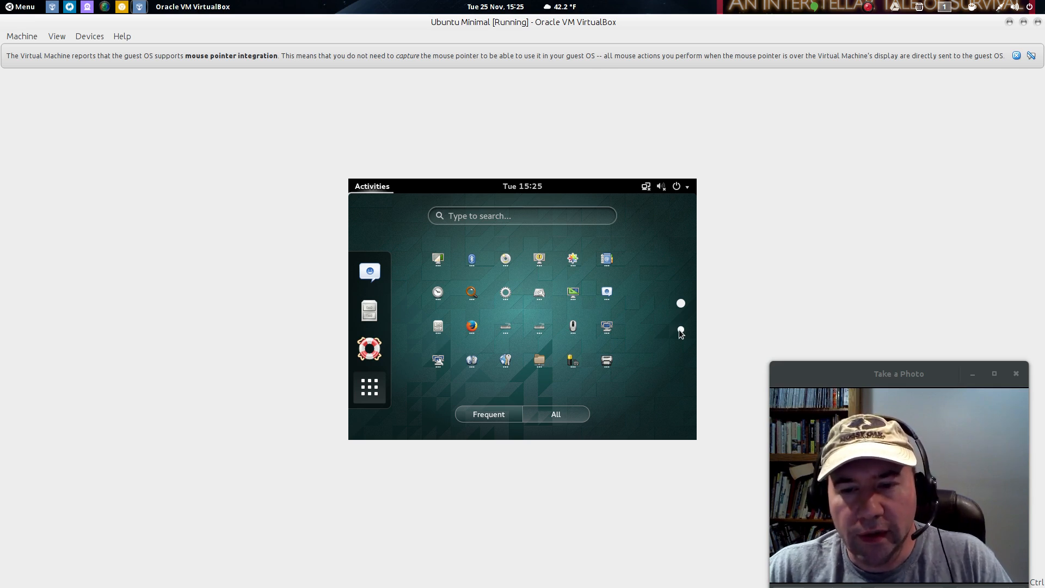
left_click(681, 304)
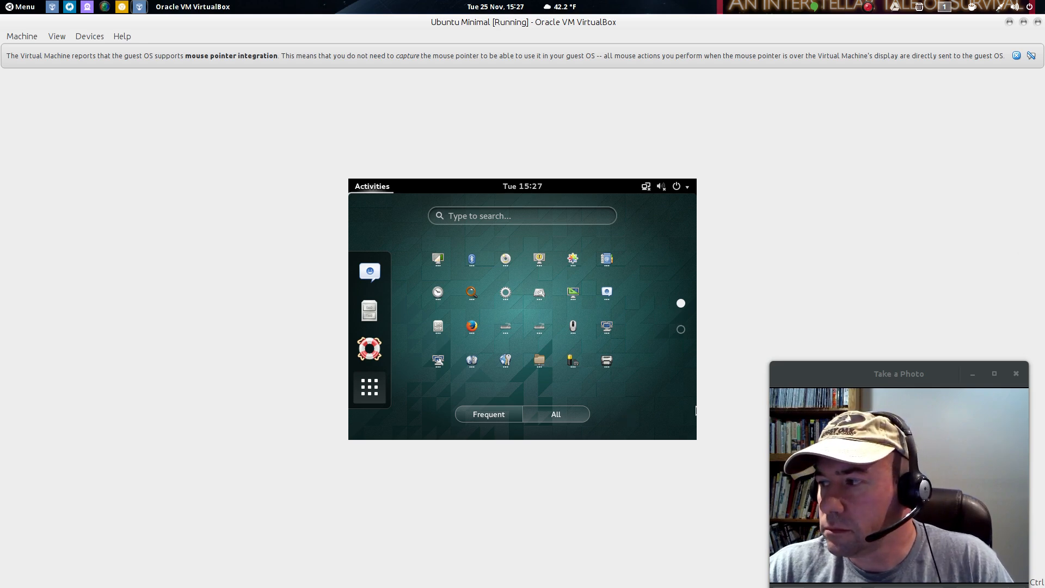
left_click(868, 6)
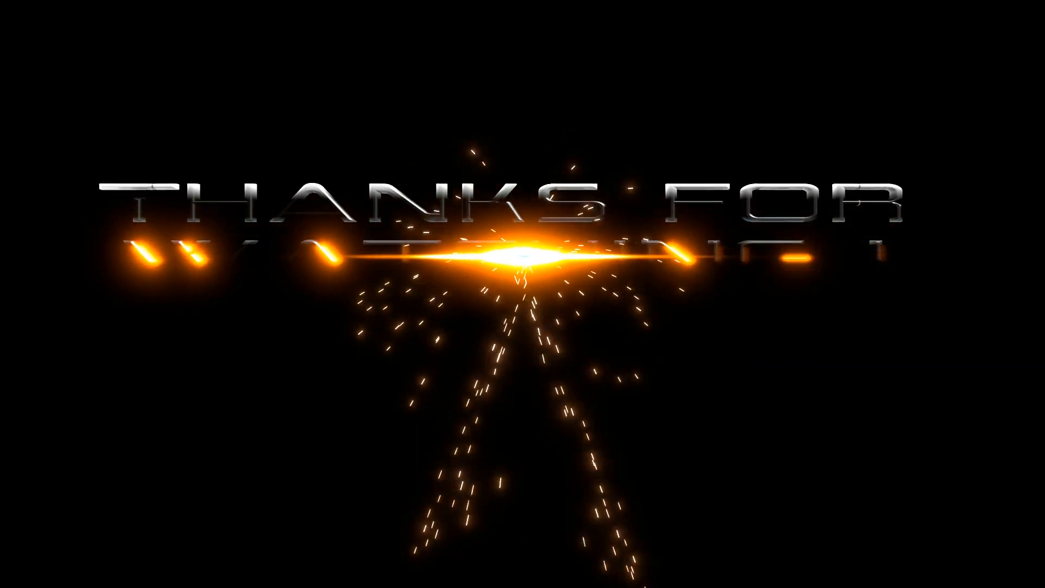